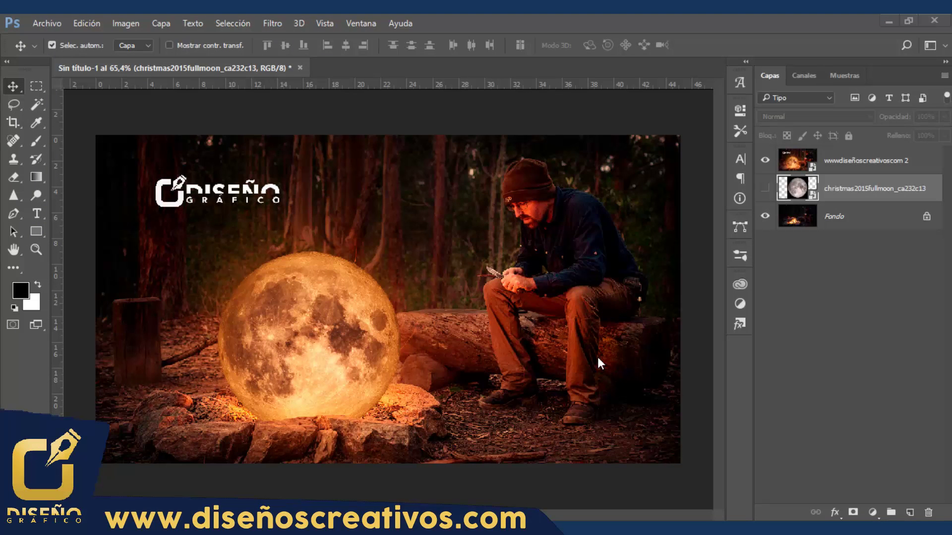
# Hide the finished preview and campfire background layers, leaving only the moon photo visible
pyautogui.click(767, 157)
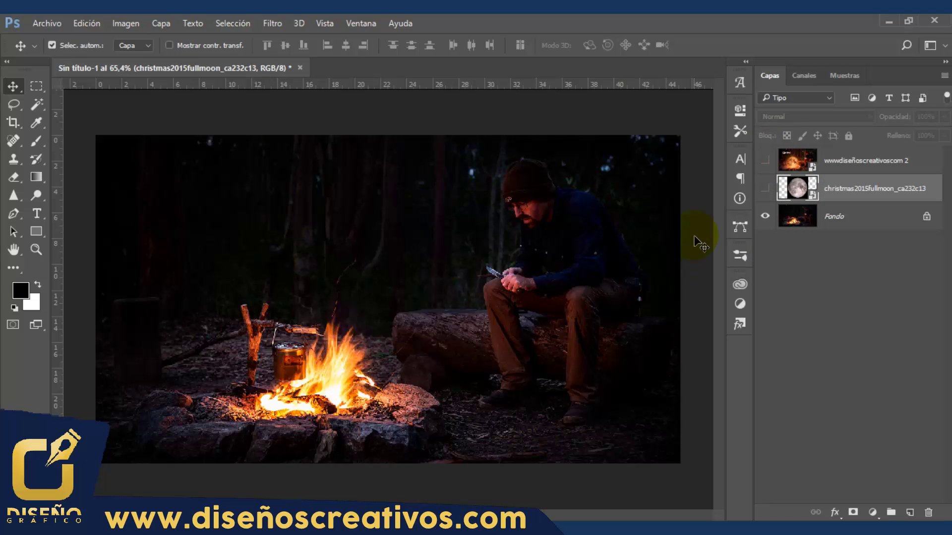
pyautogui.click(765, 188)
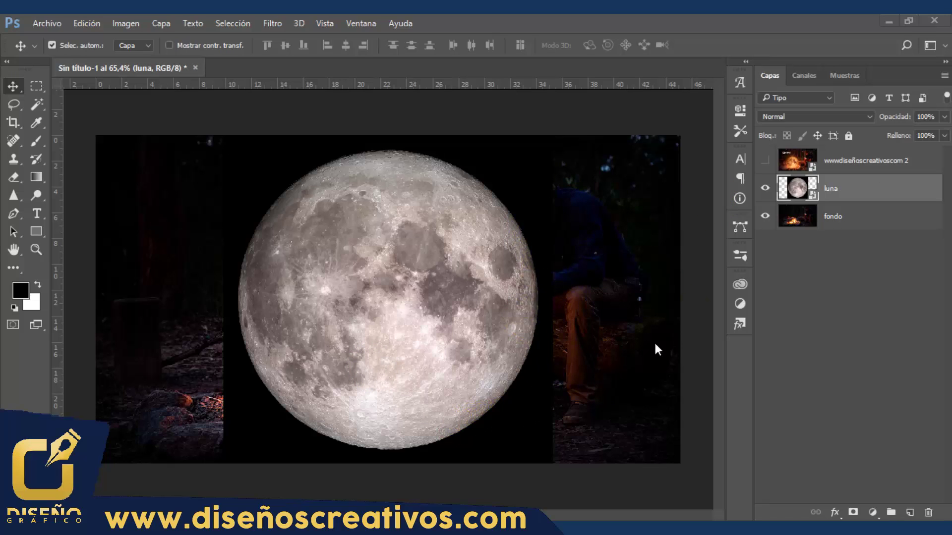
pyautogui.click(766, 217)
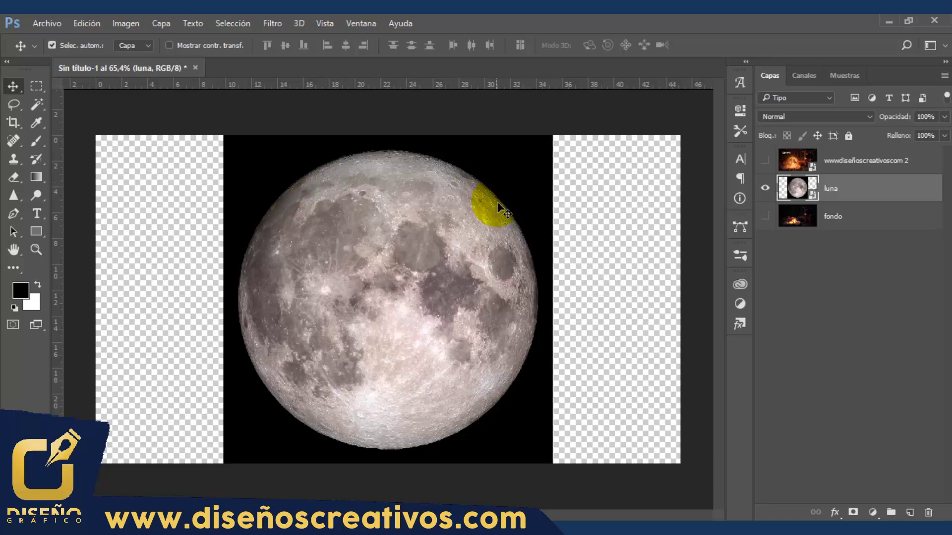
# Magic Wand-select the moon's black backdrop, Alt-mask it out, and reveal the campfire photo beneath
pyautogui.click(38, 104)
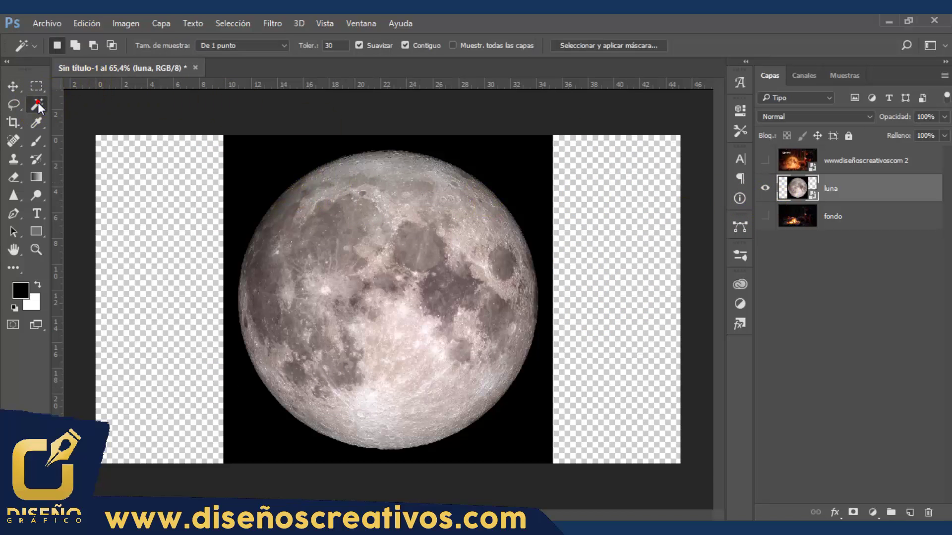
pyautogui.click(293, 150)
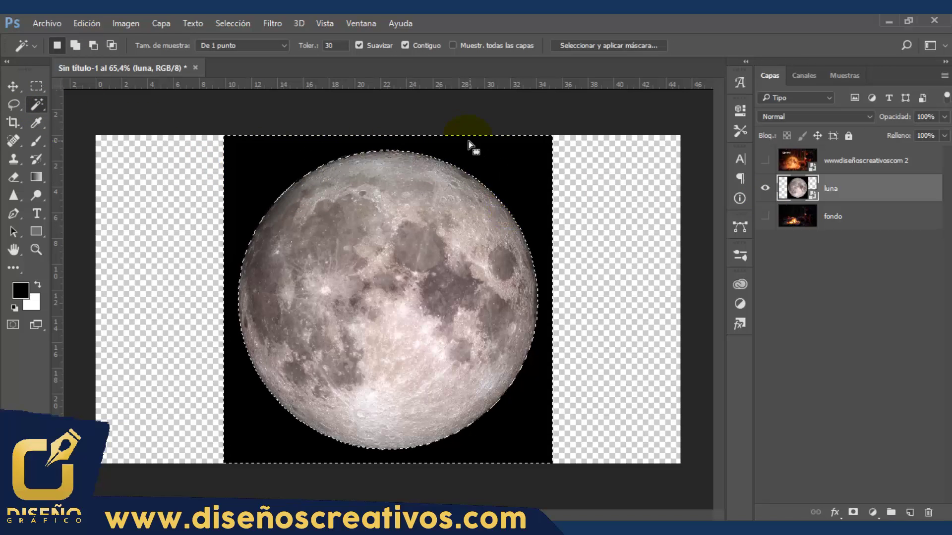
pyautogui.click(358, 44)
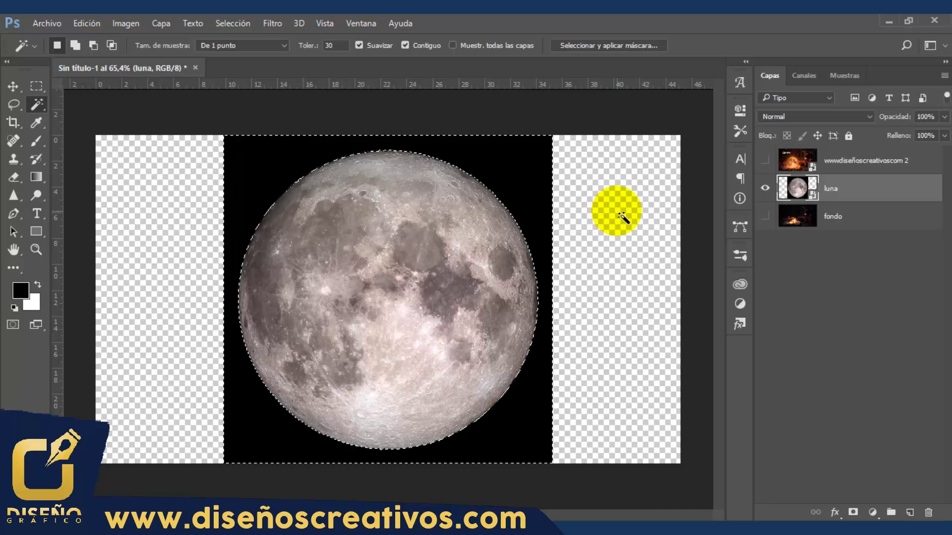
pyautogui.press('alt')
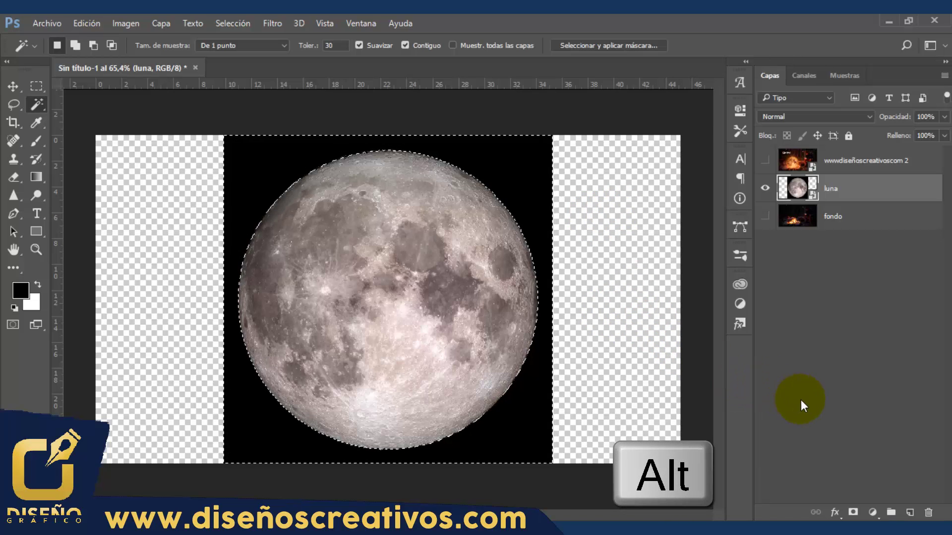
pyautogui.keyDown('alt'); pyautogui.click(852, 512); pyautogui.keyUp('alt')
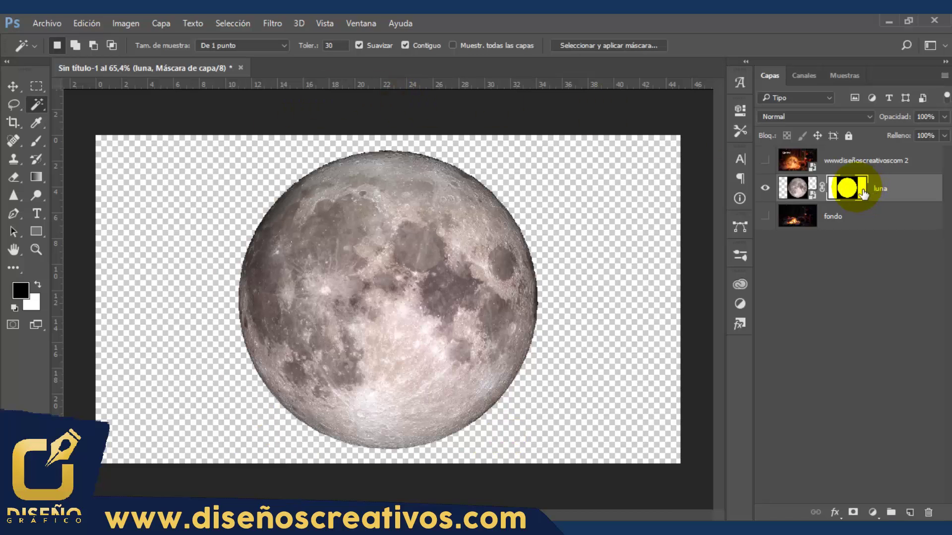
pyautogui.click(765, 216)
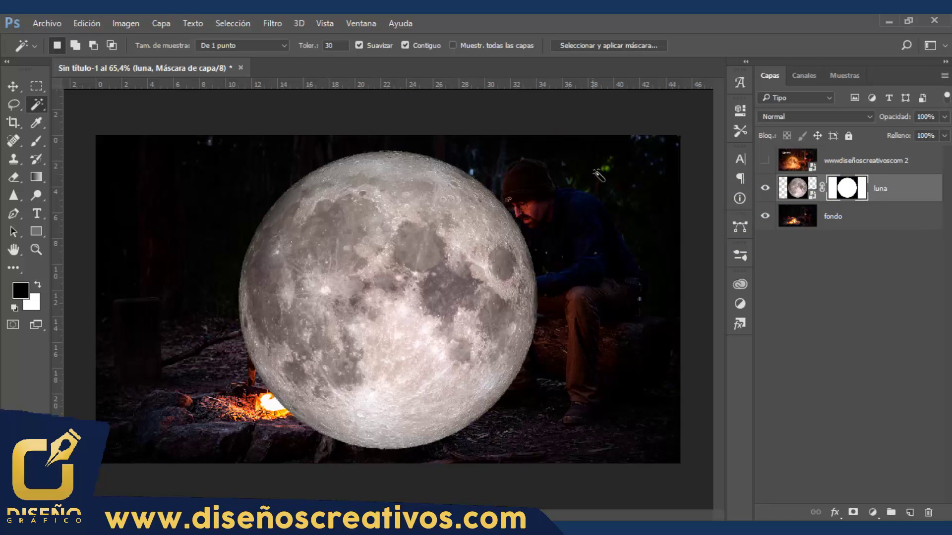
pyautogui.hotkey('ctrl', 't')
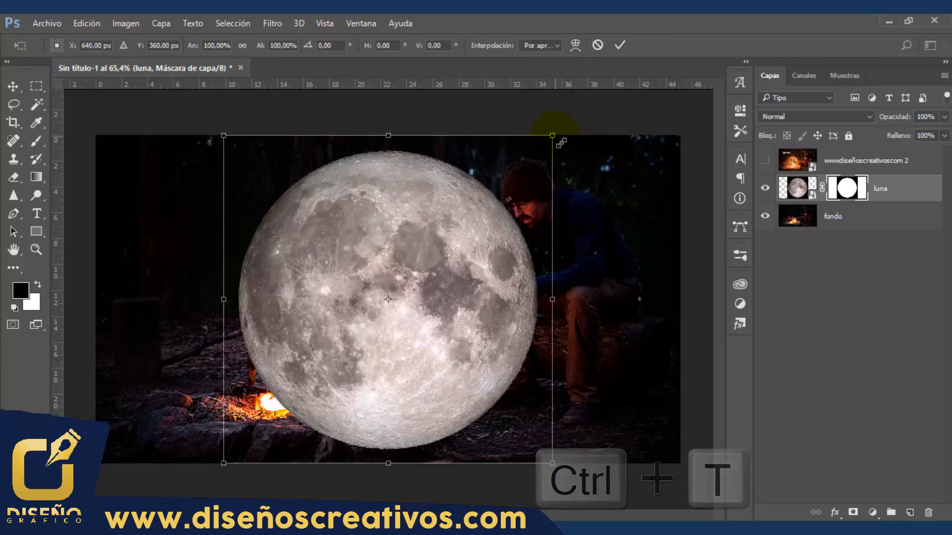
# Scale the moon down and move it onto the campfire's stone ring, committing the transform
pyautogui.moveTo(553, 135); pyautogui.dragTo(487, 215)
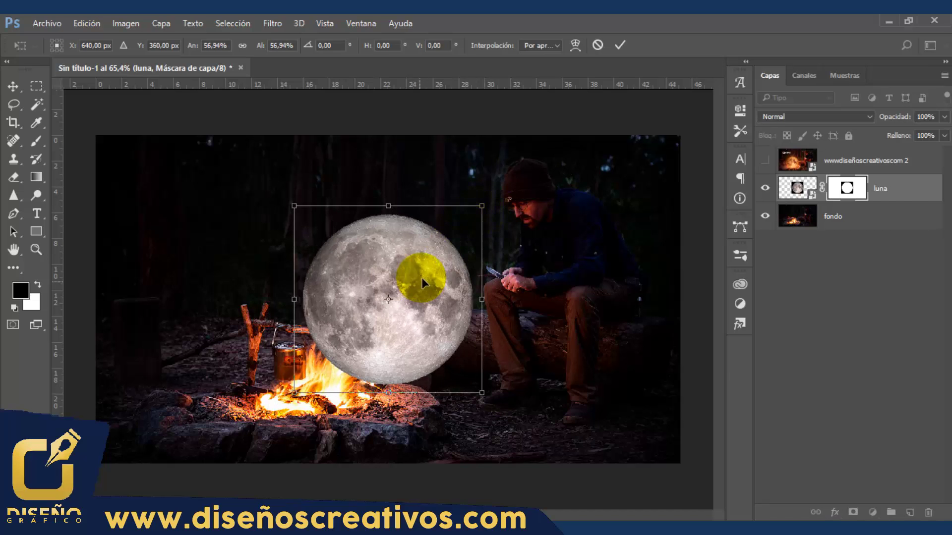
pyautogui.moveTo(422, 279); pyautogui.dragTo(338, 311)
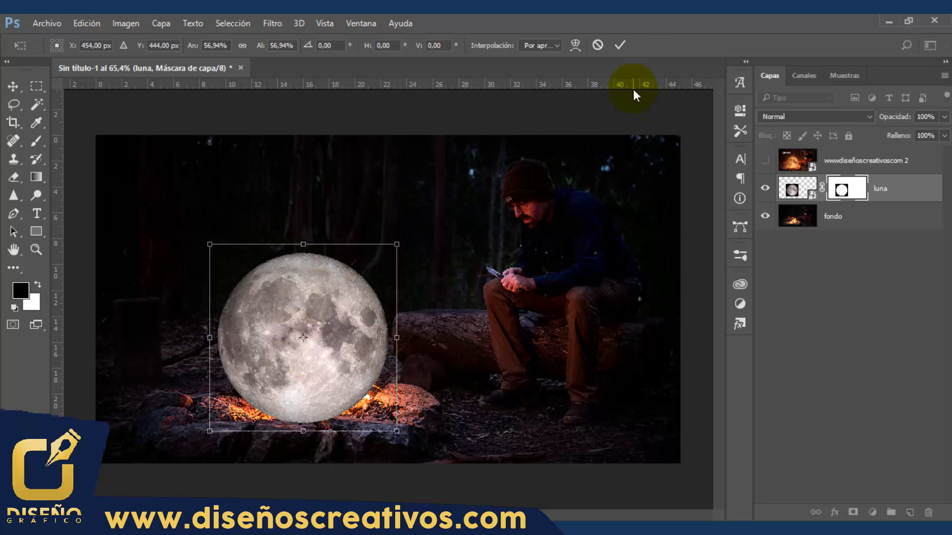
pyautogui.click(626, 47)
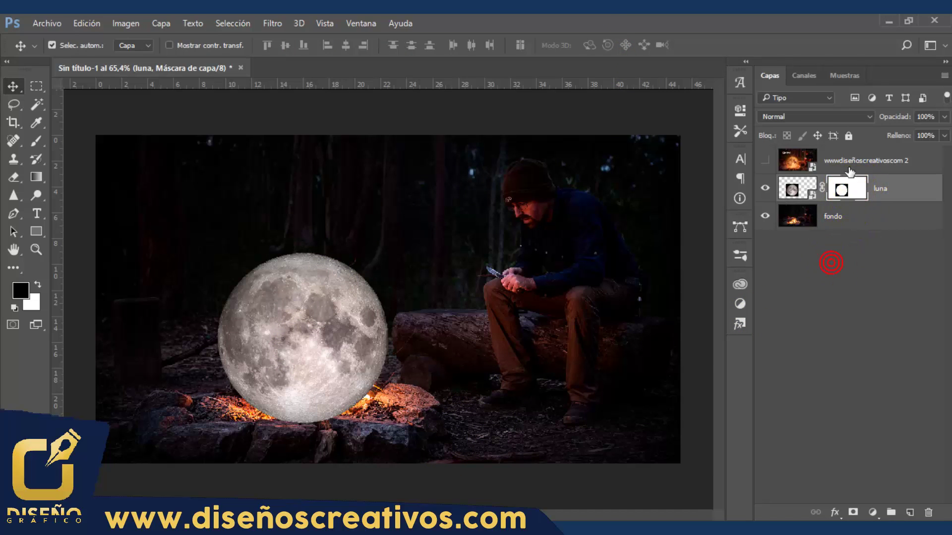
# Take the brush and lower the moon layer's opacity to see the rocks beneath
pyautogui.click(33, 143)
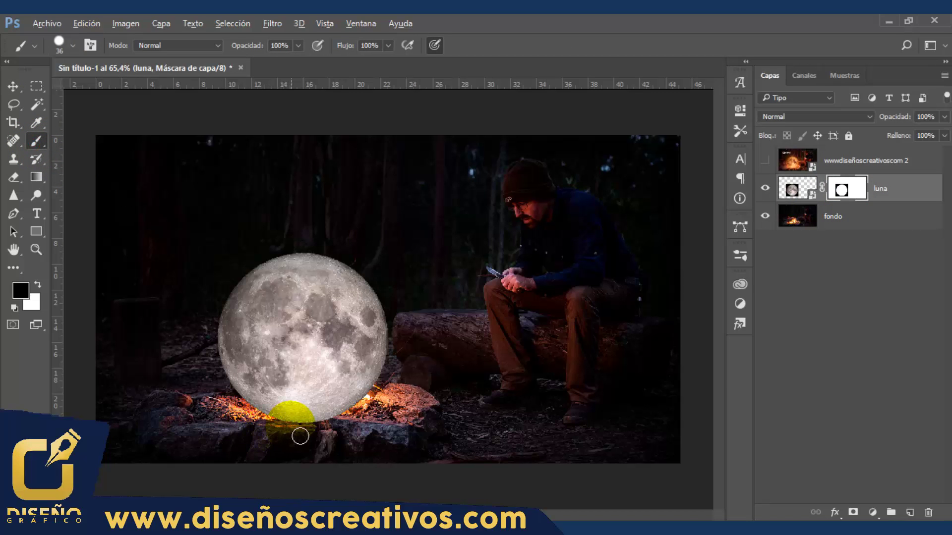
pyautogui.scroll(2, 300, 436)
pyautogui.scroll(2, 299, 436)
pyautogui.scroll(2, 297, 434)
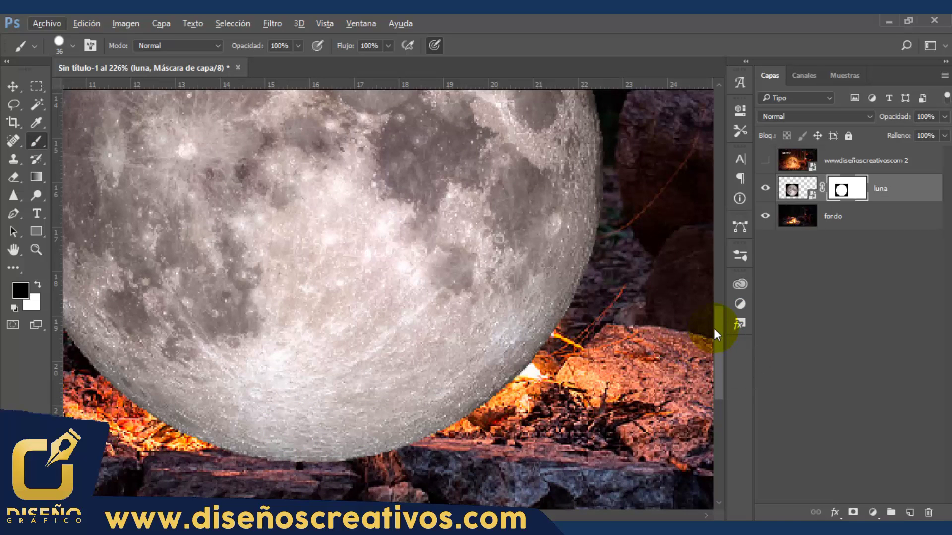
pyautogui.moveTo(719, 325); pyautogui.dragTo(719, 351)
pyautogui.click(940, 126)
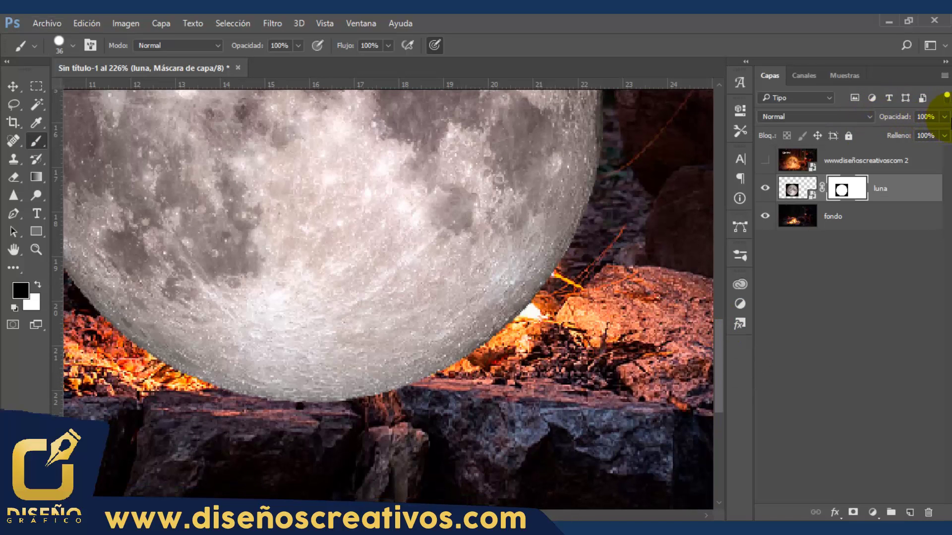
pyautogui.click(944, 117)
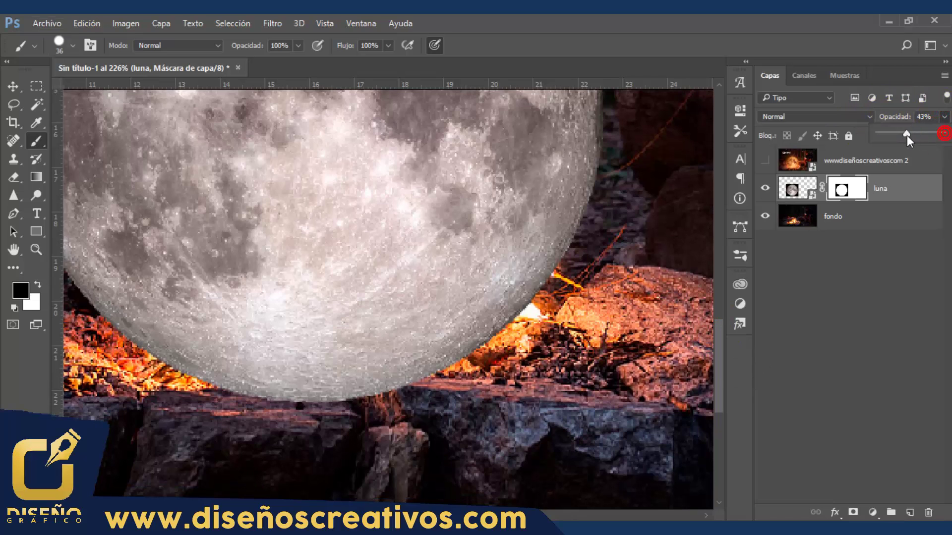
pyautogui.moveTo(906, 134); pyautogui.dragTo(918, 134)
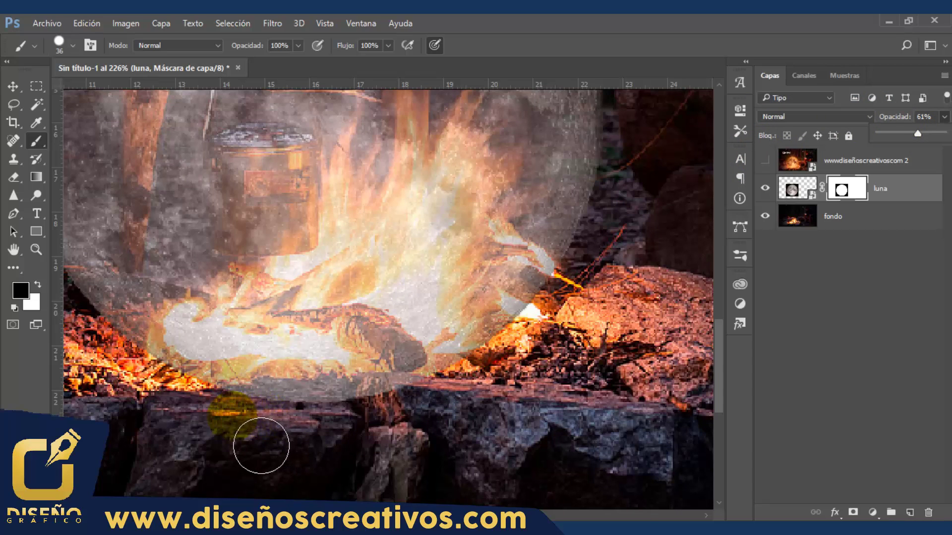
pyautogui.click(255, 446)
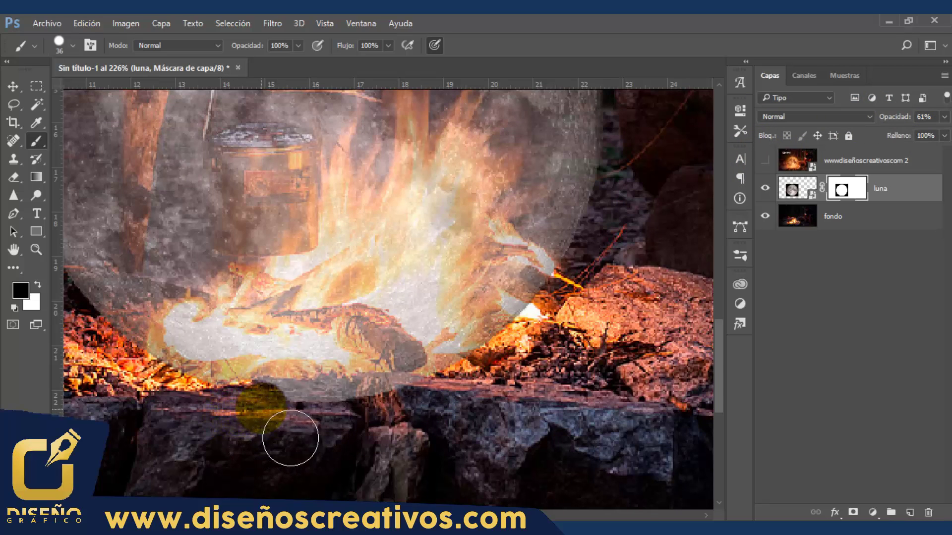
# Paint the moon's mask along the front and mossy rock edges, then restore 100% opacity
pyautogui.moveTo(290, 438); pyautogui.dragTo(423, 431)
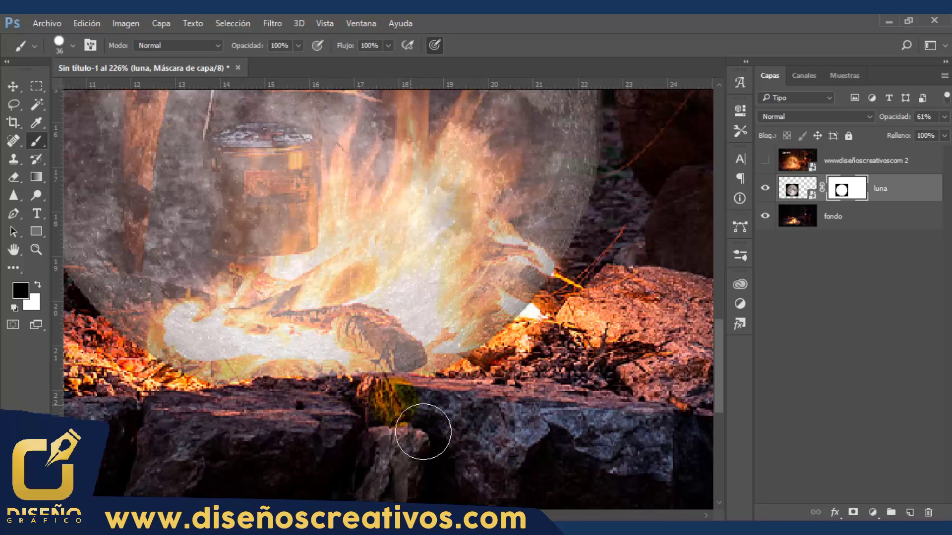
pyautogui.moveTo(395, 367); pyautogui.dragTo(345, 386)
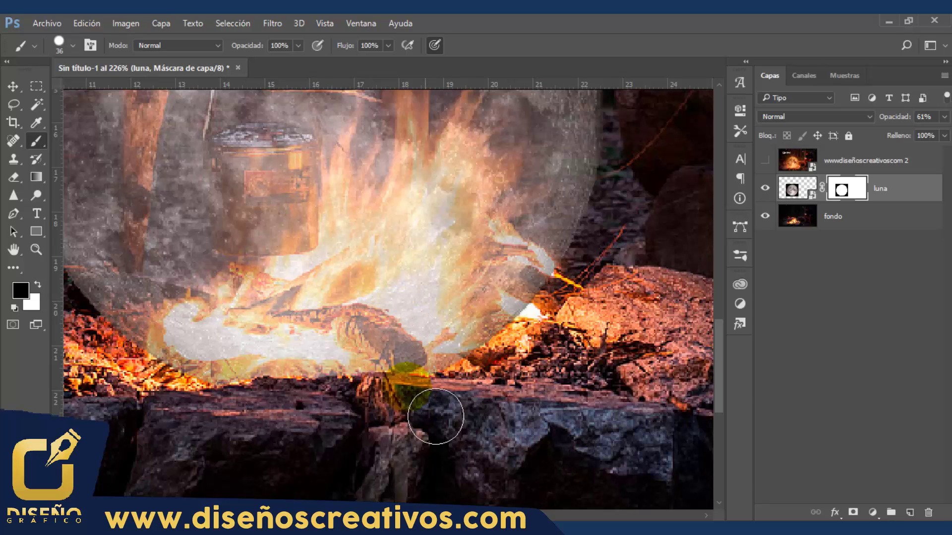
pyautogui.click(12, 251)
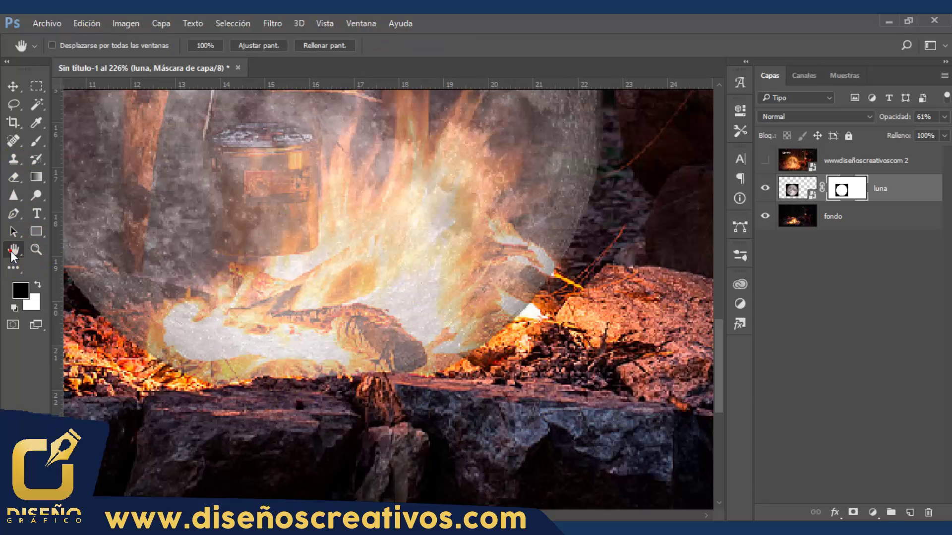
pyautogui.doubleClick(14, 251)
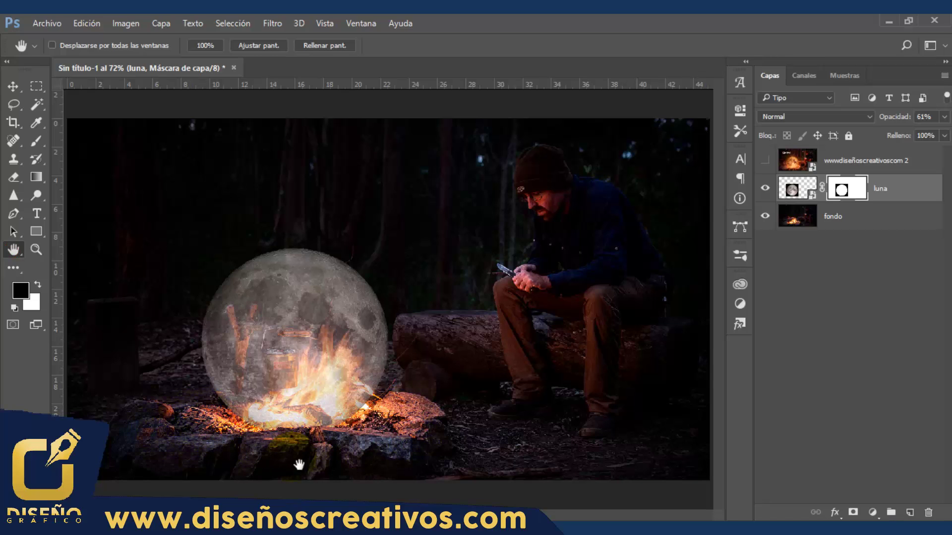
pyautogui.click(943, 116)
pyautogui.moveTo(917, 134); pyautogui.dragTo(943, 134)
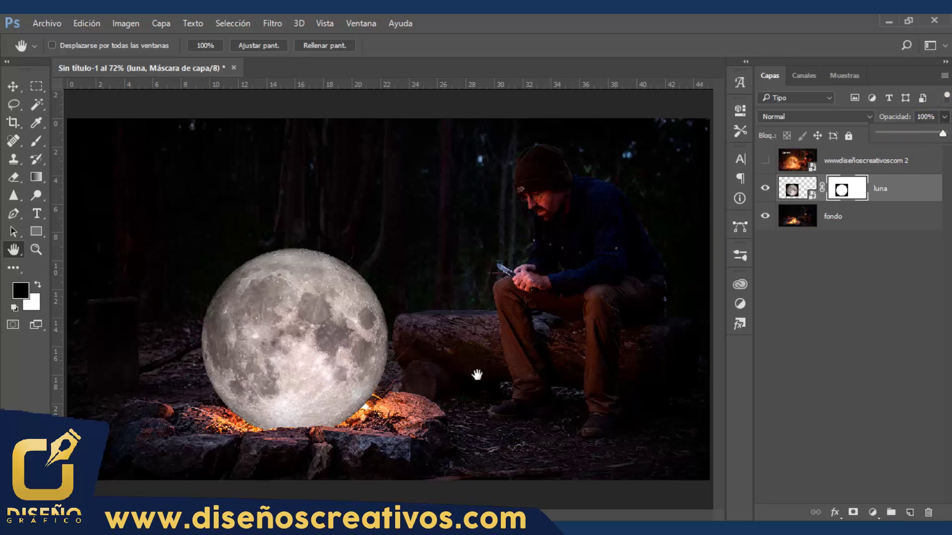
pyautogui.press('v')
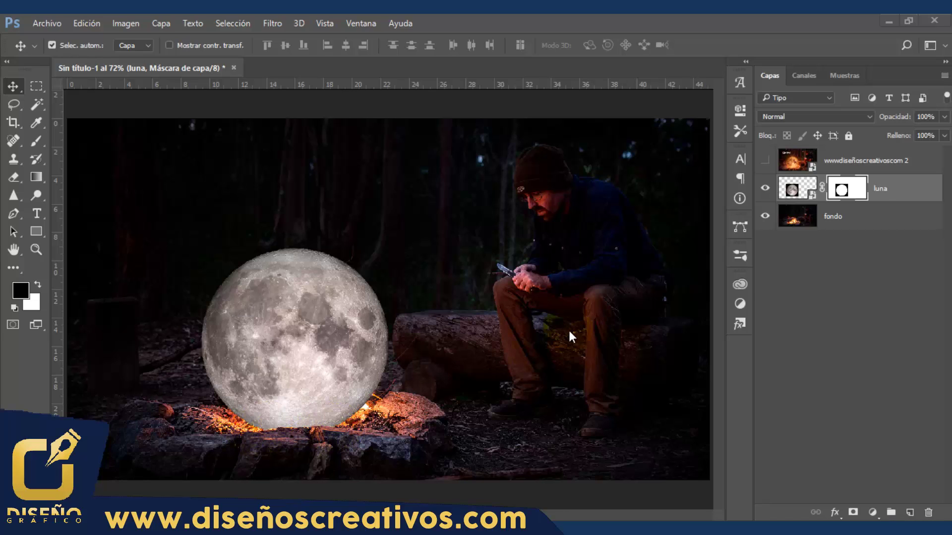
# Convert the masked luna layer with Convertir en objeto inteligente
pyautogui.rightClick(905, 191)
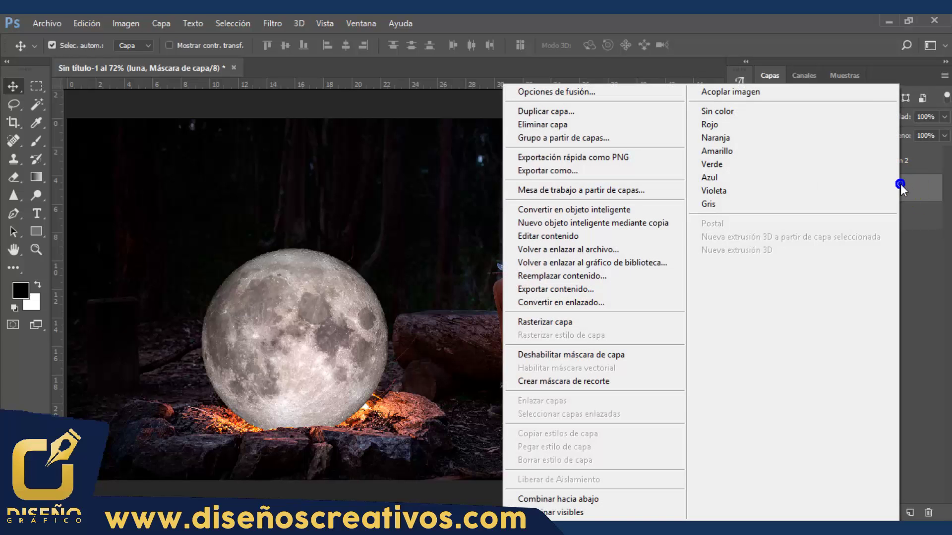
pyautogui.click(610, 210)
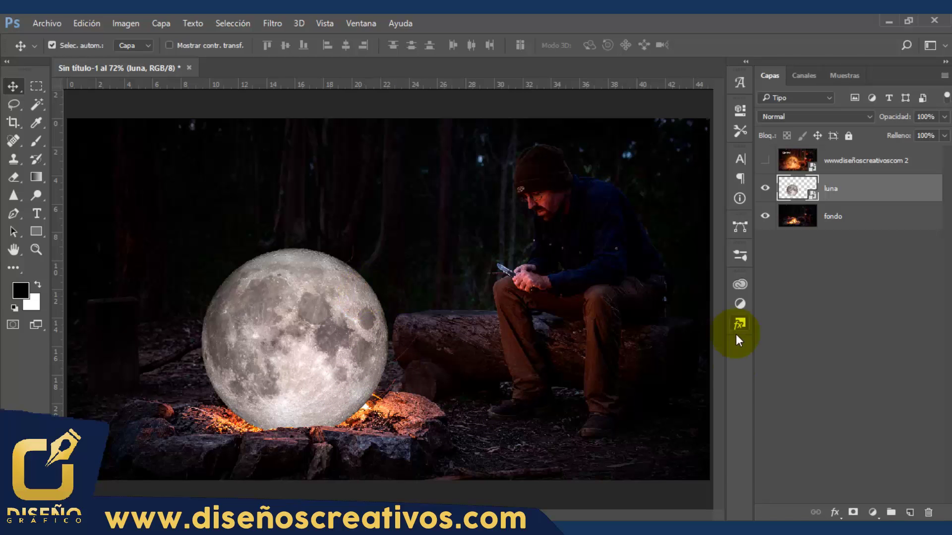
# Add a Curves adjustment with an S-shaped RGB curve for stronger contrast
pyautogui.click(874, 513)
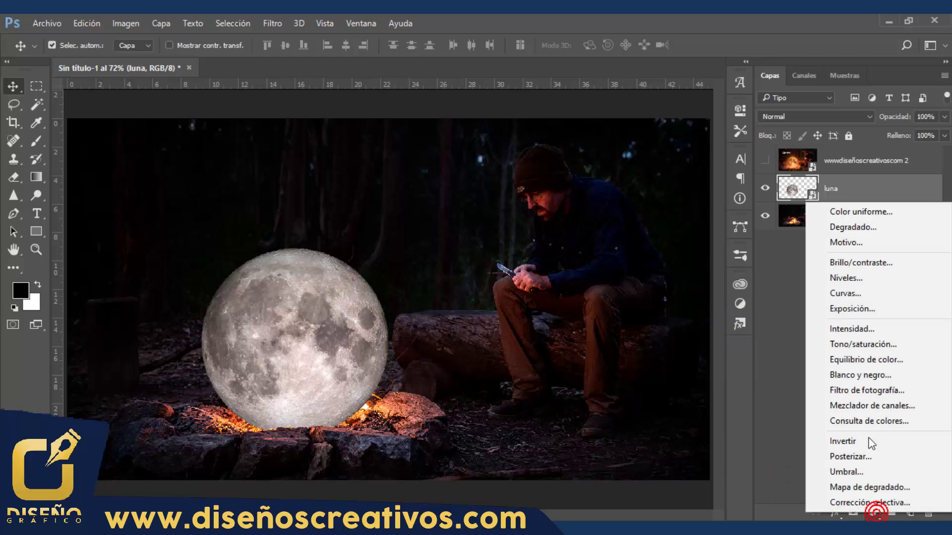
pyautogui.click(865, 294)
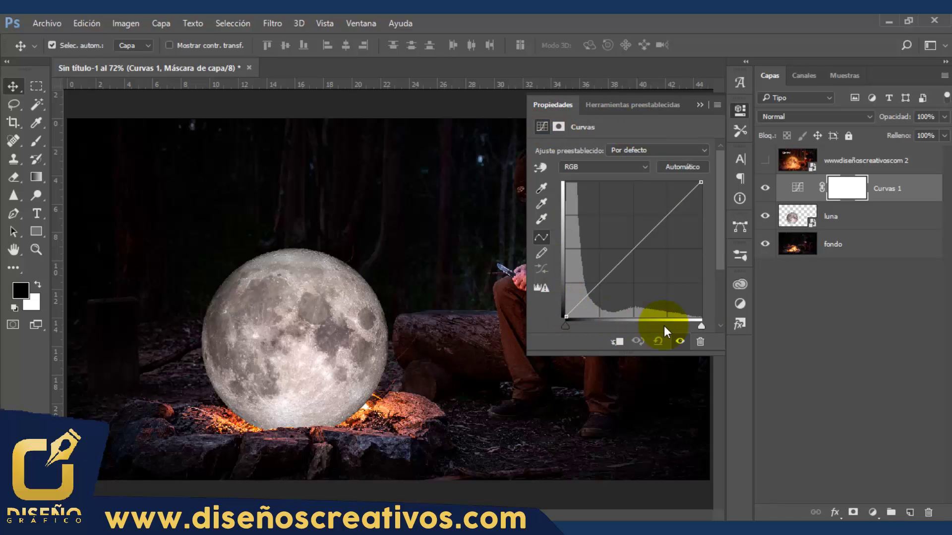
pyautogui.moveTo(671, 218); pyautogui.dragTo(671, 214)
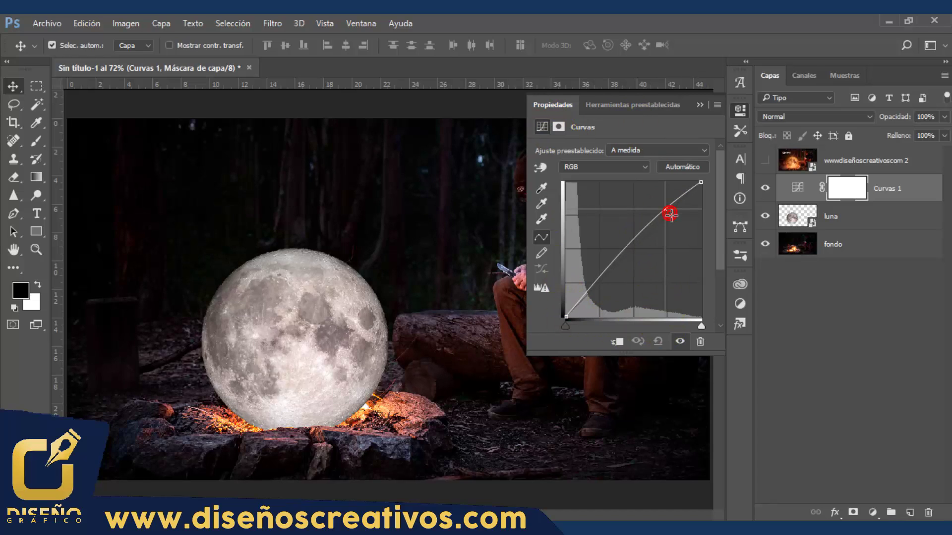
pyautogui.click(598, 276)
pyautogui.moveTo(599, 275); pyautogui.dragTo(604, 284)
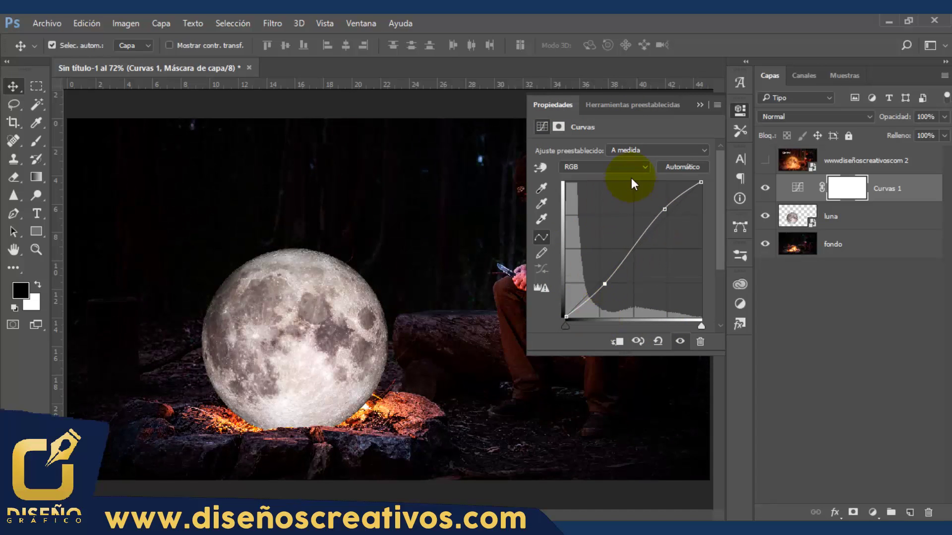
# Lower the Azul and Verde channel highlights to warm the scene toward yellow-orange
pyautogui.click(643, 168)
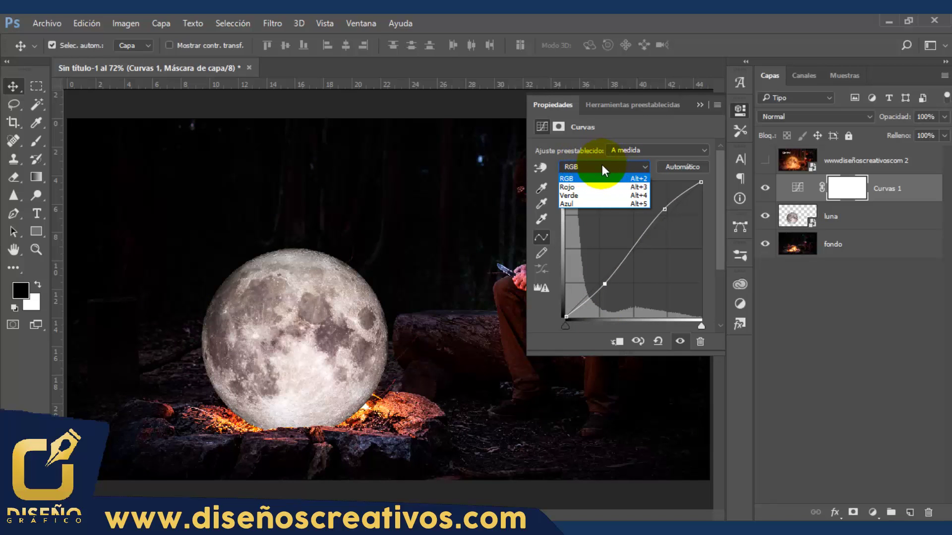
pyautogui.click(590, 204)
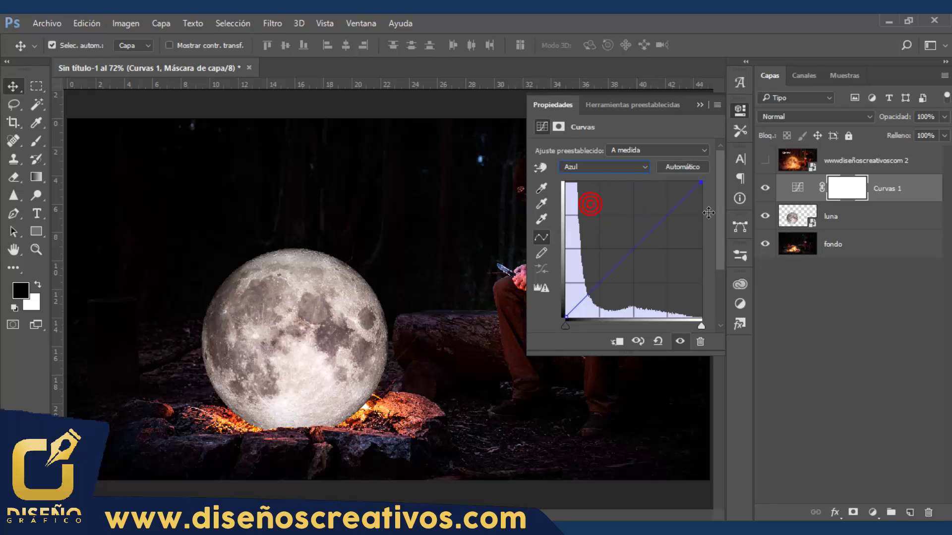
pyautogui.moveTo(707, 189); pyautogui.dragTo(707, 220)
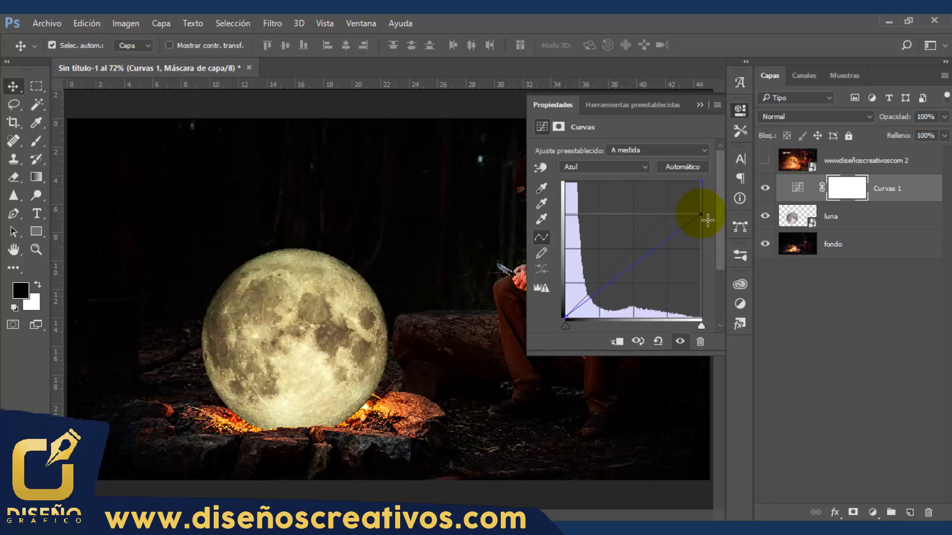
pyautogui.moveTo(708, 220); pyautogui.dragTo(709, 226)
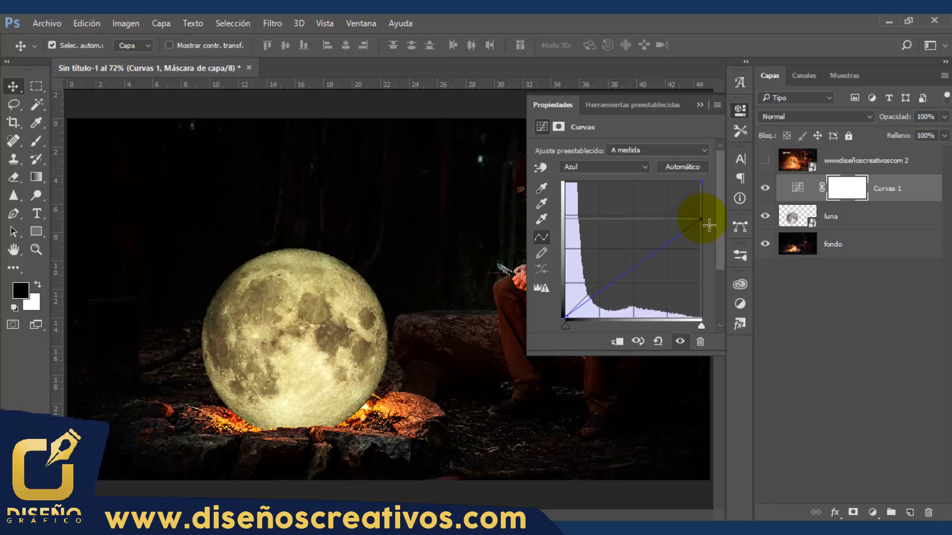
pyautogui.click(277, 292)
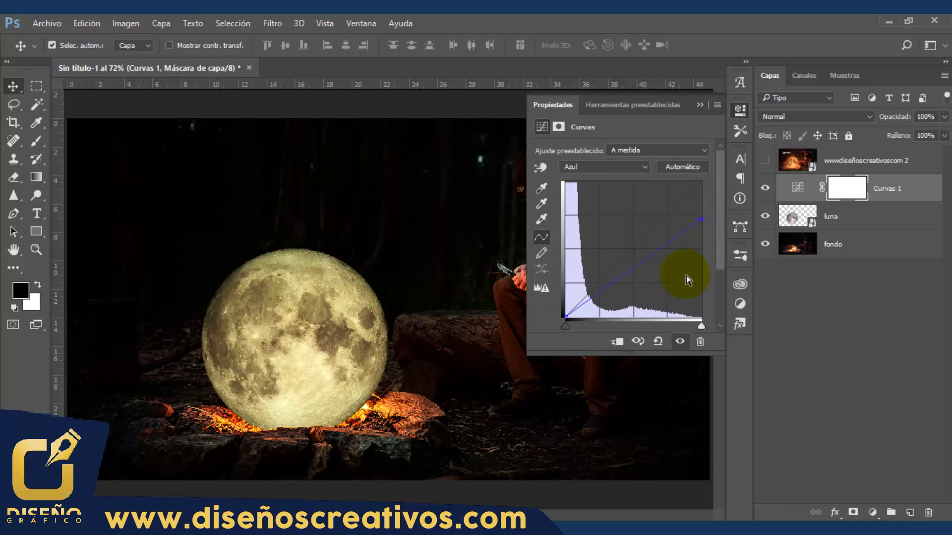
pyautogui.moveTo(700, 220); pyautogui.dragTo(708, 231)
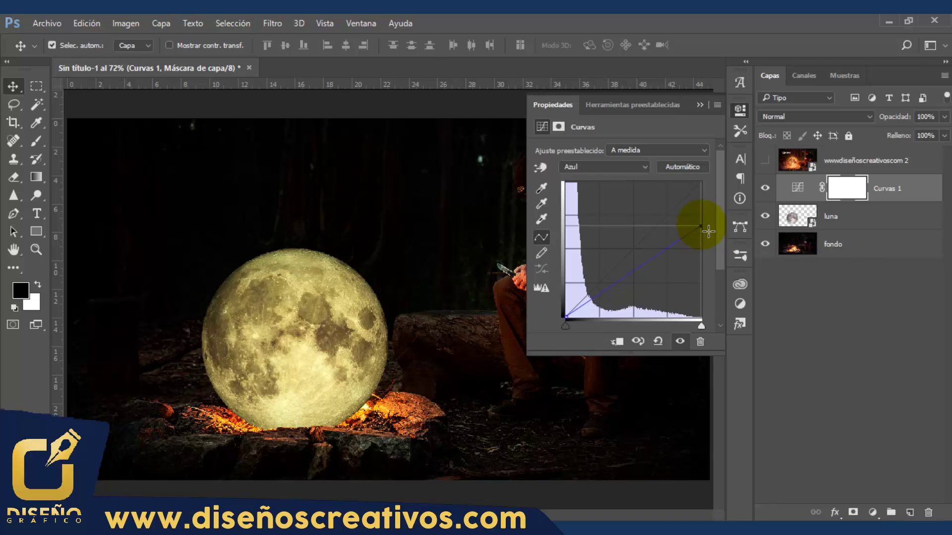
pyautogui.moveTo(708, 231)
pyautogui.mouseDown()
pyautogui.moveTo(710, 328)
pyautogui.moveTo(563, 184)
pyautogui.moveTo(709, 237)
pyautogui.moveTo(708, 252)
pyautogui.moveTo(708, 240)
pyautogui.mouseUp()
pyautogui.click(642, 167)
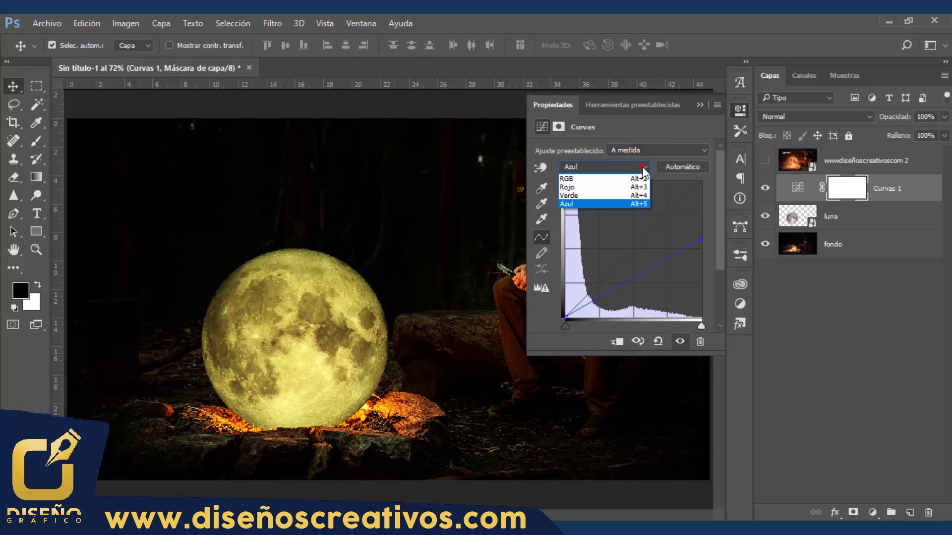
pyautogui.click(590, 195)
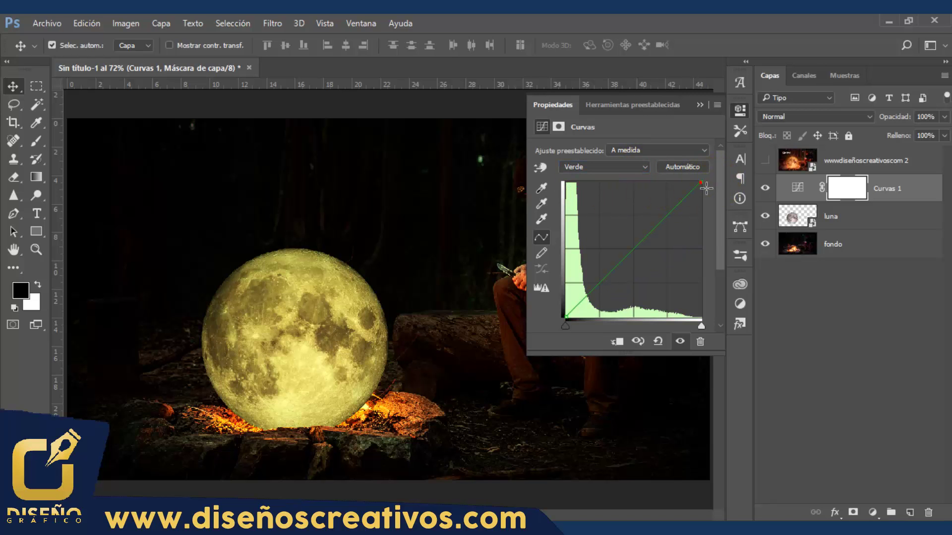
pyautogui.moveTo(707, 190)
pyautogui.mouseDown()
pyautogui.moveTo(576, 186)
pyautogui.moveTo(717, 303)
pyautogui.moveTo(716, 324)
pyautogui.moveTo(720, 216)
pyautogui.mouseUp()
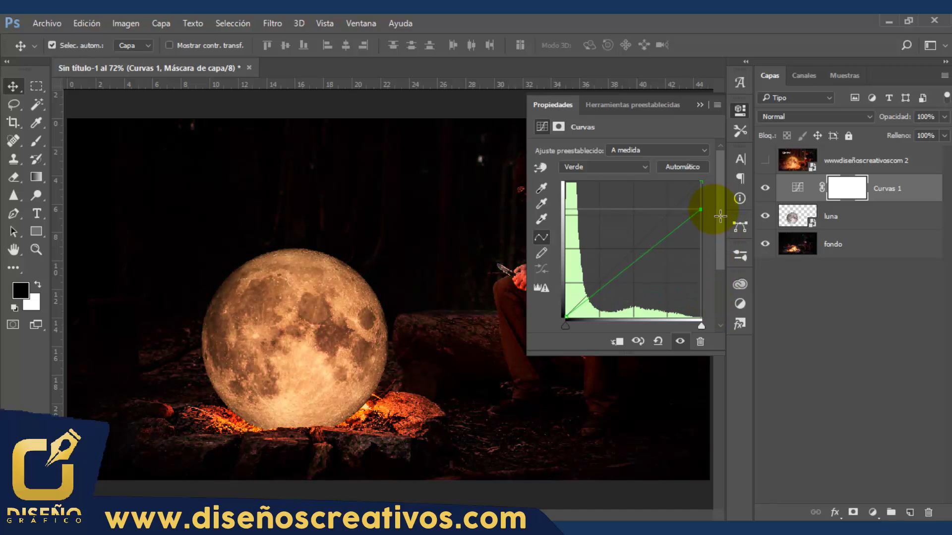
# Boost the Rojo channel highlights for a warm orange moon
pyautogui.click(642, 168)
pyautogui.click(597, 187)
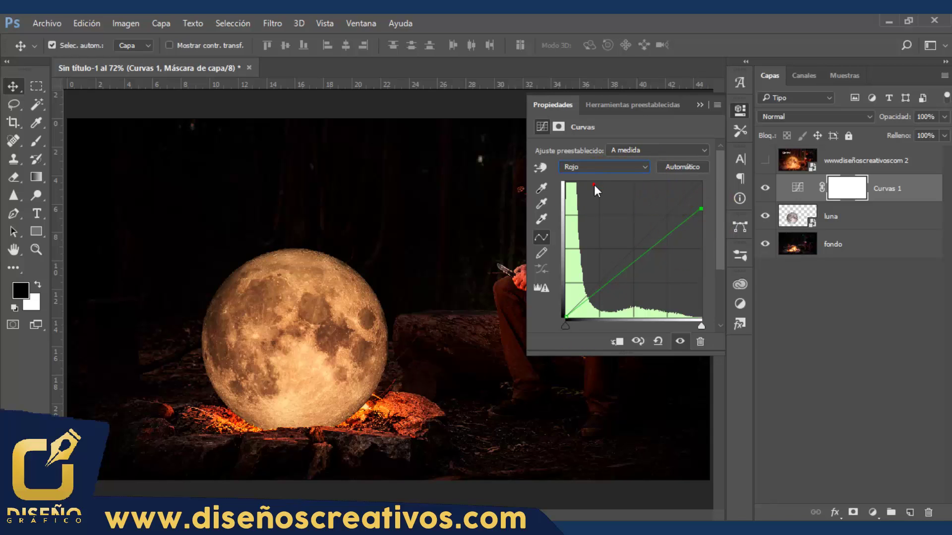
pyautogui.moveTo(701, 182); pyautogui.dragTo(700, 180)
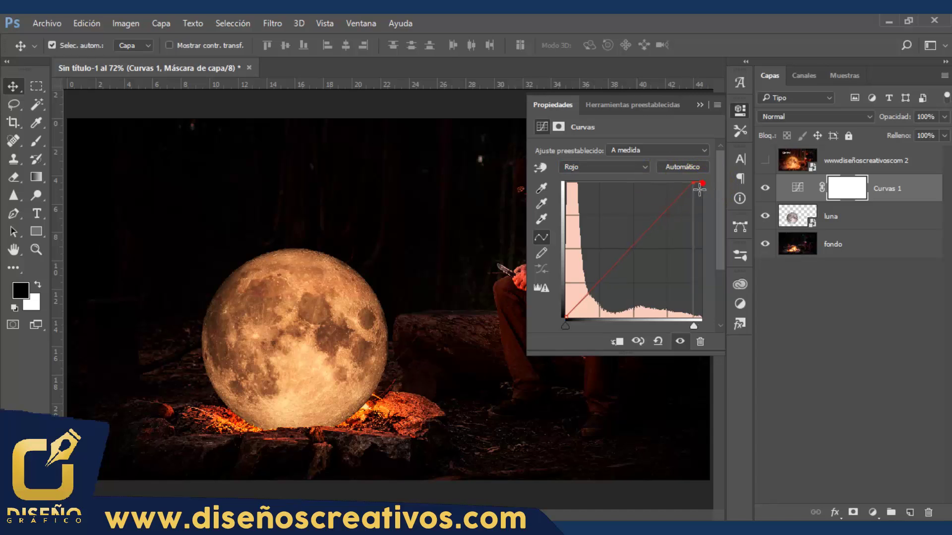
pyautogui.moveTo(710, 190); pyautogui.dragTo(566, 187)
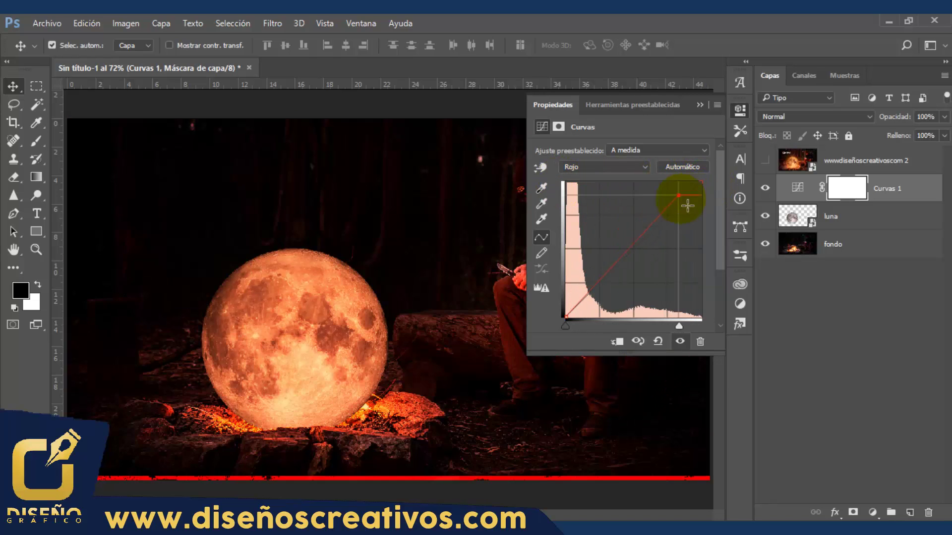
pyautogui.moveTo(567, 186)
pyautogui.mouseDown()
pyautogui.moveTo(715, 325)
pyautogui.moveTo(723, 178)
pyautogui.moveTo(688, 186)
pyautogui.moveTo(697, 187)
pyautogui.mouseUp()
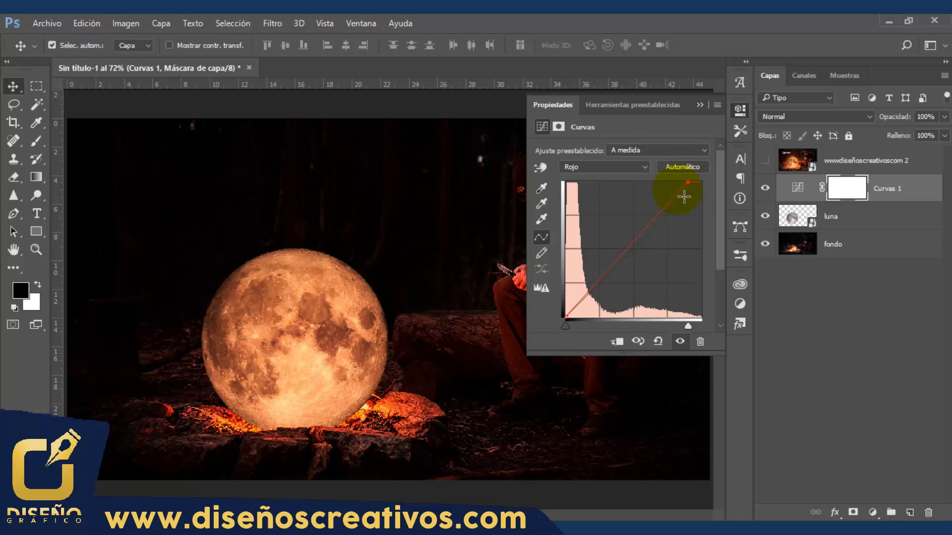
# Return to the RGB curve, pick its upper point, and close the Curves properties
pyautogui.click(606, 165)
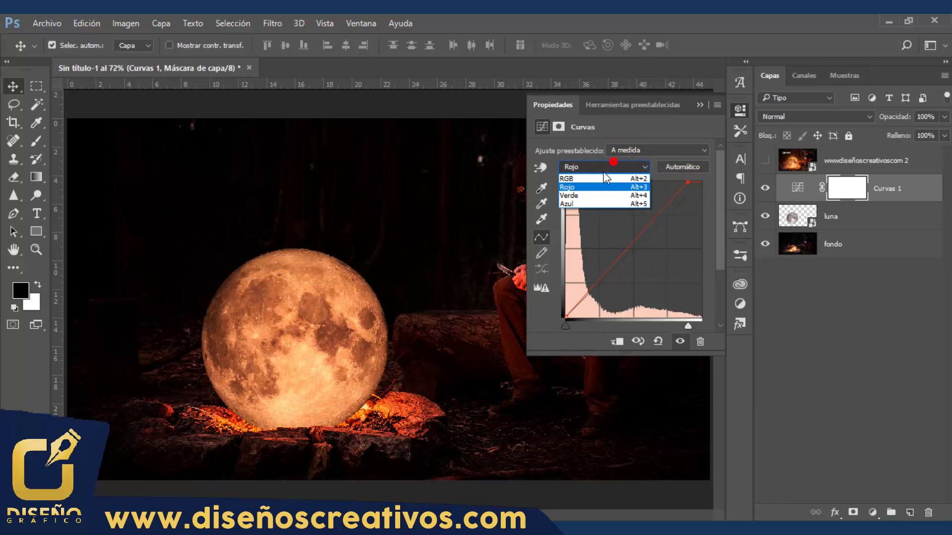
pyautogui.click(585, 179)
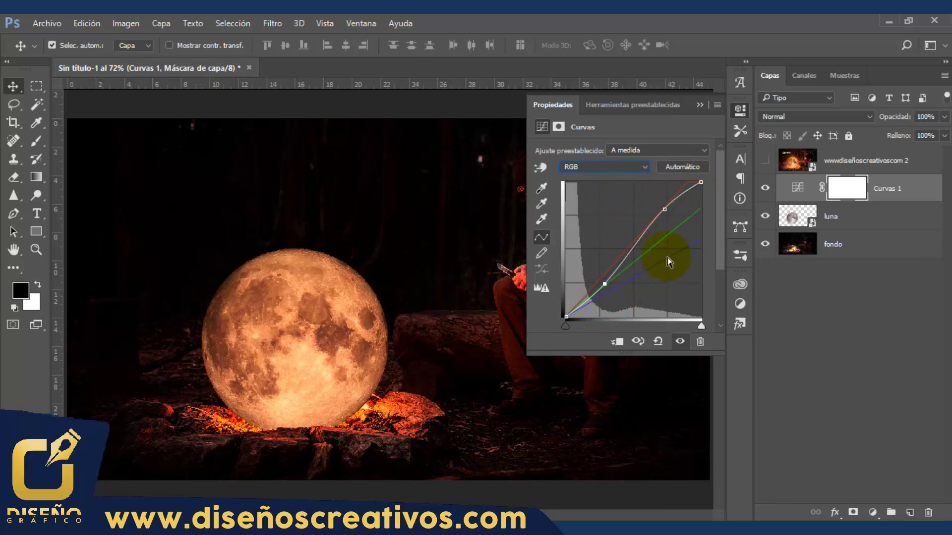
pyautogui.click(669, 215)
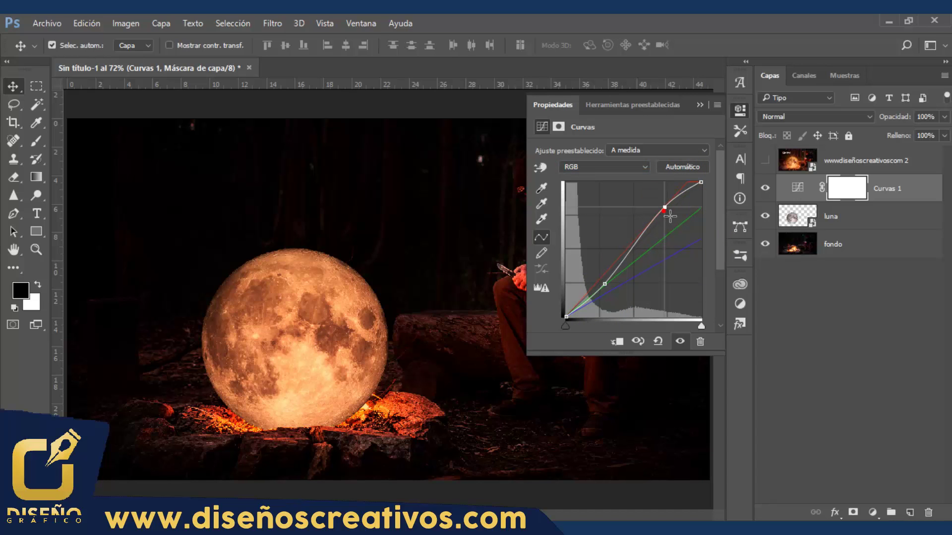
pyautogui.click(671, 216)
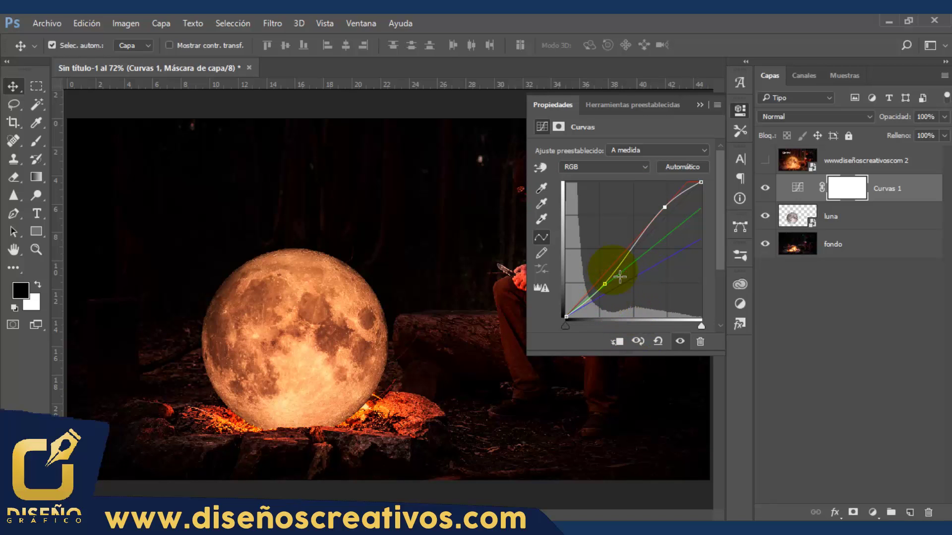
pyautogui.click(700, 105)
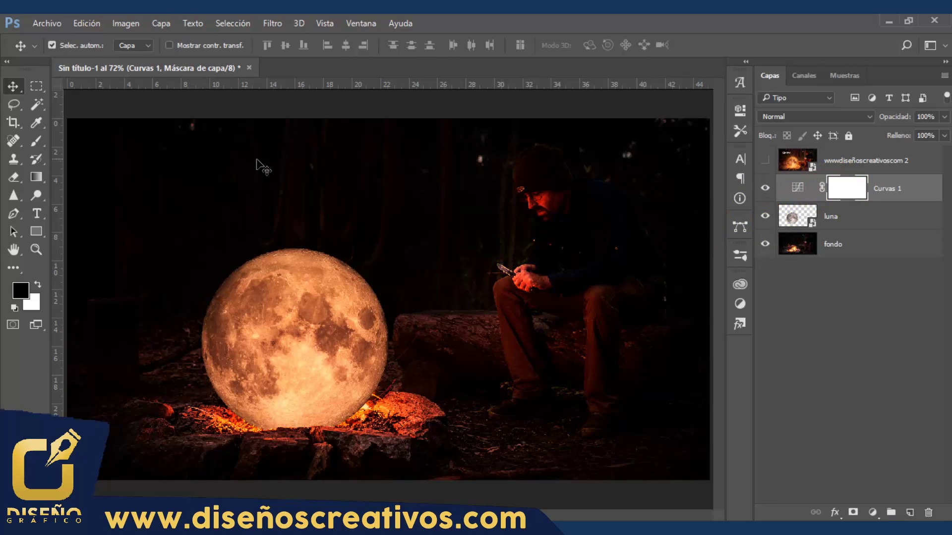
# Clip the Curvas 1 adjustment to the luna layer so only the moon turns orange
pyautogui.click(803, 188)
pyautogui.doubleClick(805, 190)
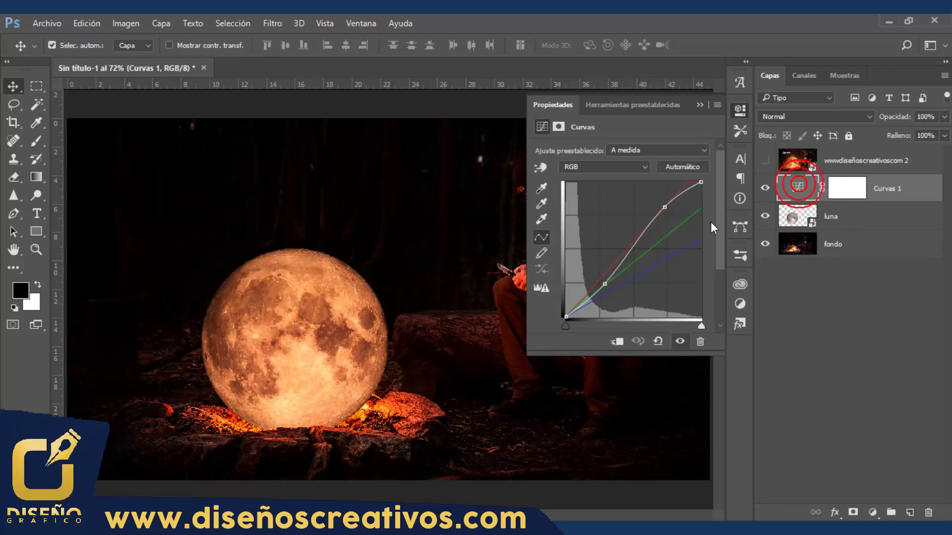
pyautogui.click(615, 342)
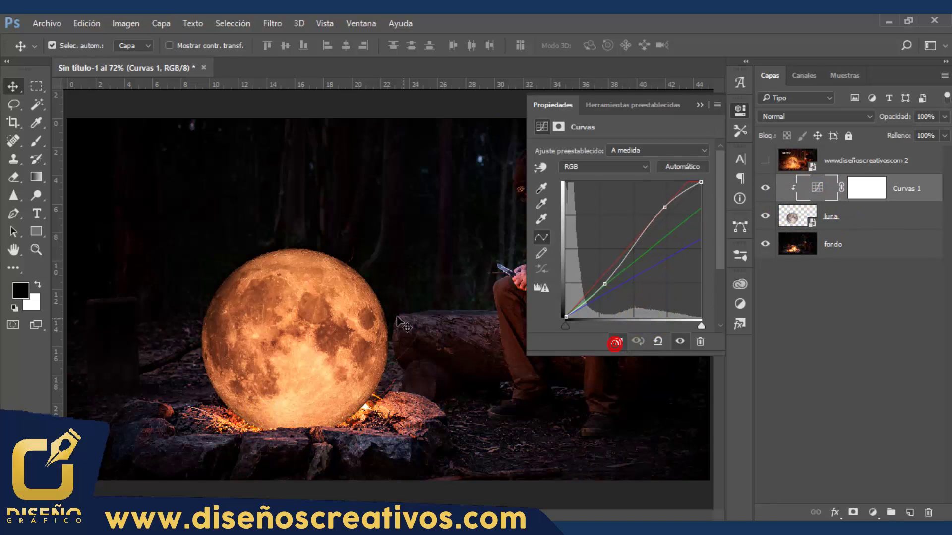
pyautogui.click(698, 105)
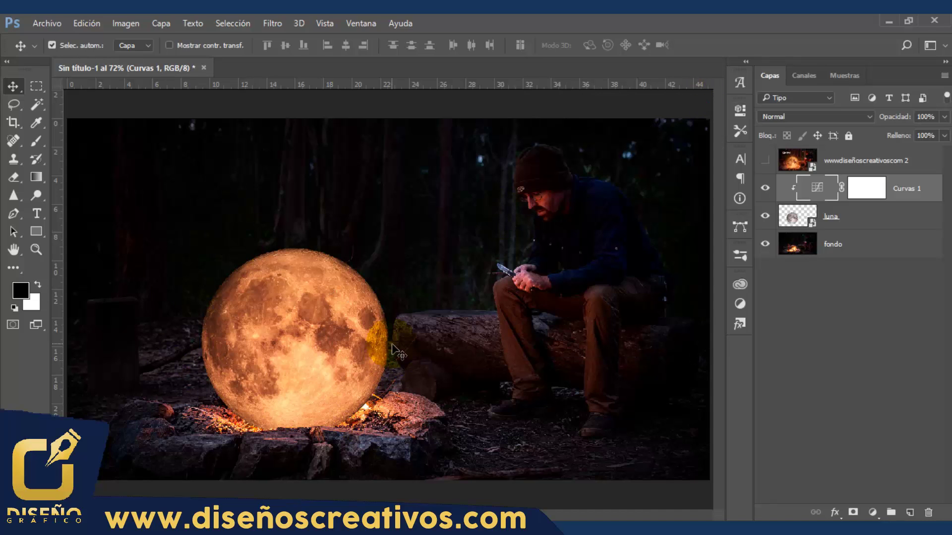
pyautogui.hotkey('ctrl', '\\')
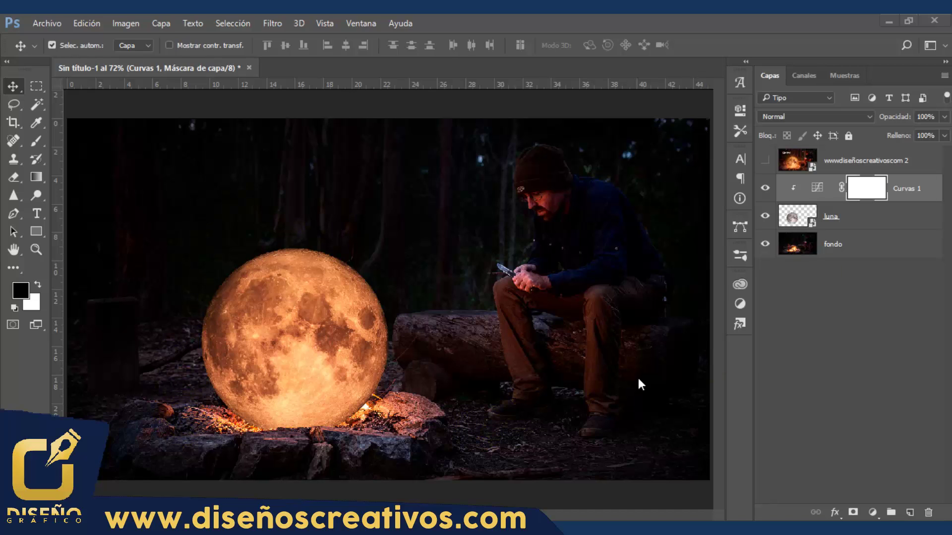
pyautogui.click(779, 346)
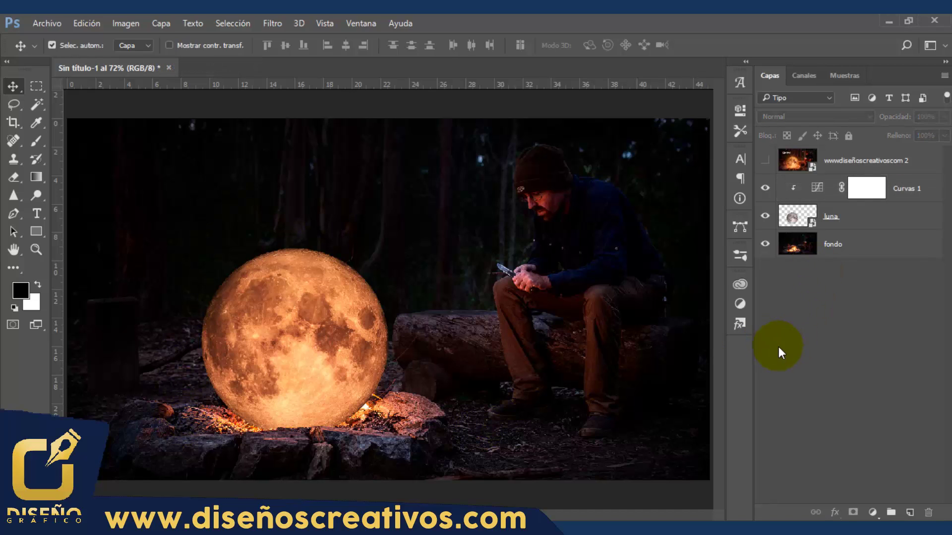
pyautogui.click(883, 222)
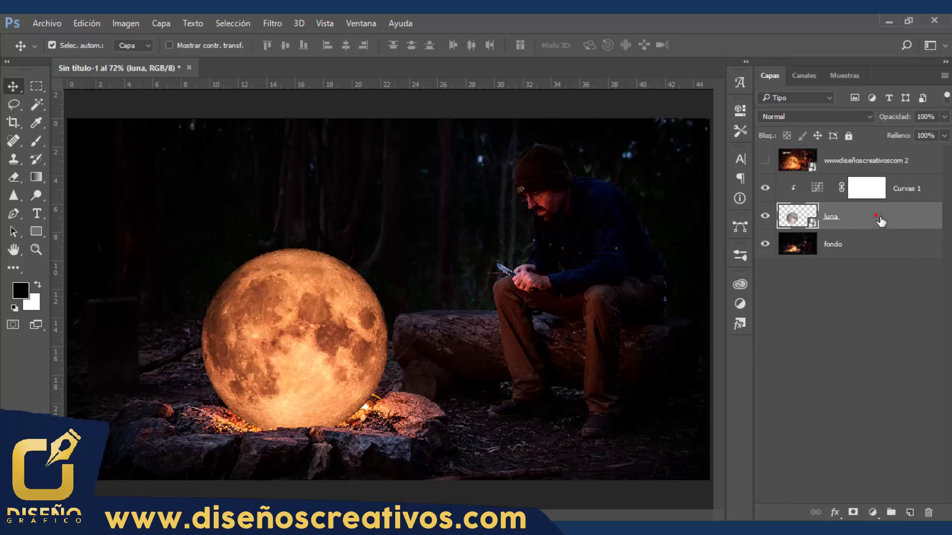
# Give the moon a pale yellow (f2d492) Sombra interior at 53% opacity, 111 px size
pyautogui.doubleClick(907, 224)
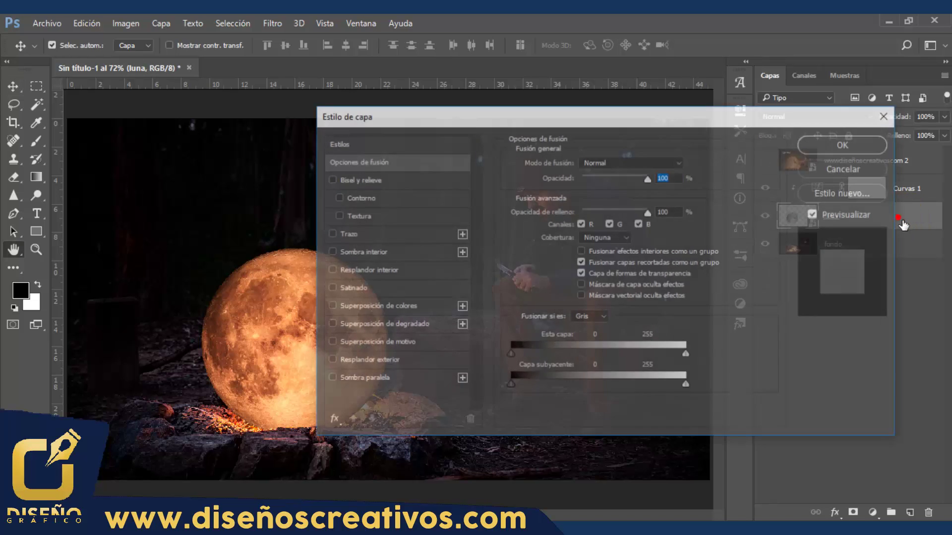
pyautogui.moveTo(482, 123); pyautogui.dragTo(567, 124)
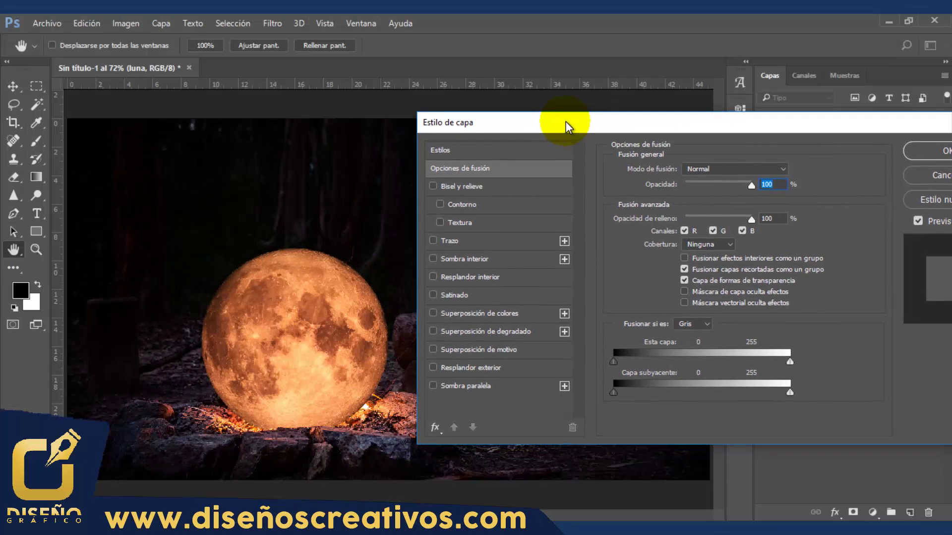
pyautogui.moveTo(567, 124); pyautogui.dragTo(593, 108)
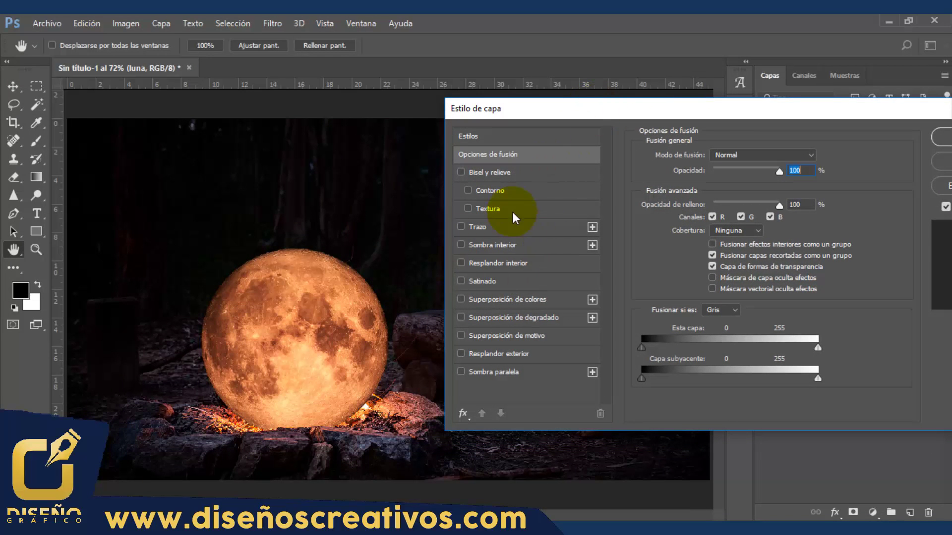
pyautogui.click(489, 245)
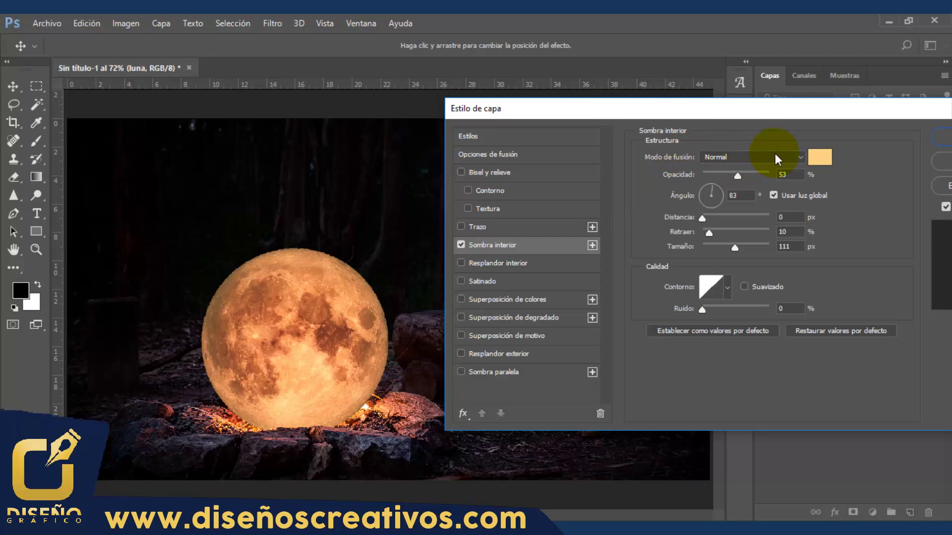
pyautogui.click(819, 158)
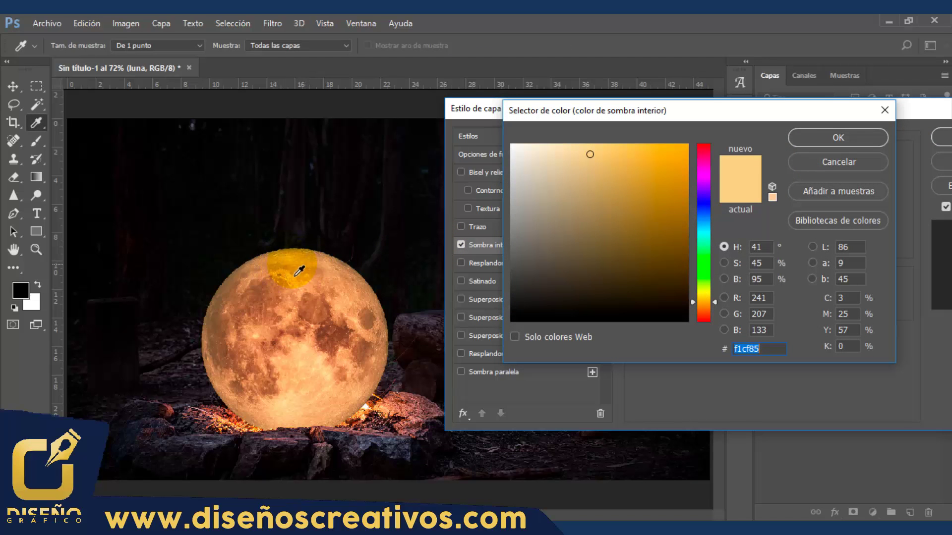
pyautogui.click(580, 153)
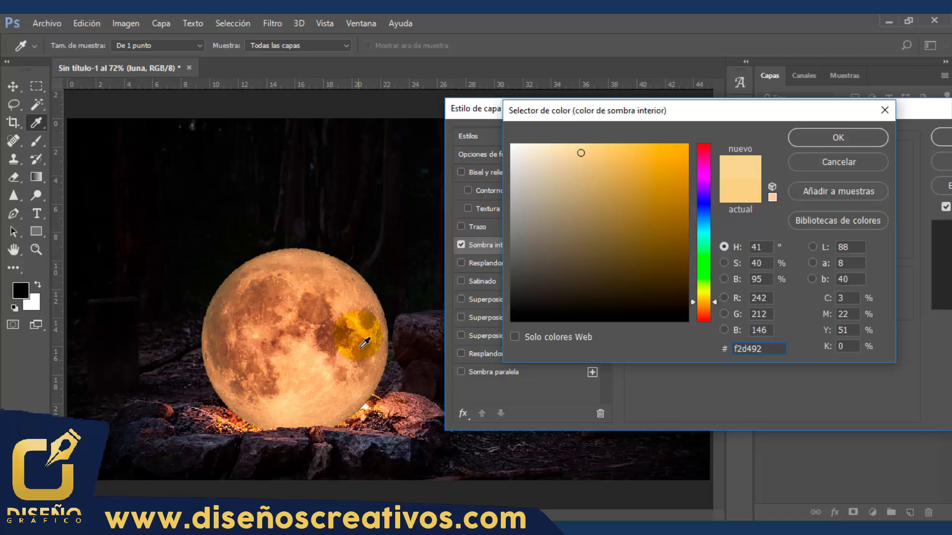
pyautogui.click(838, 140)
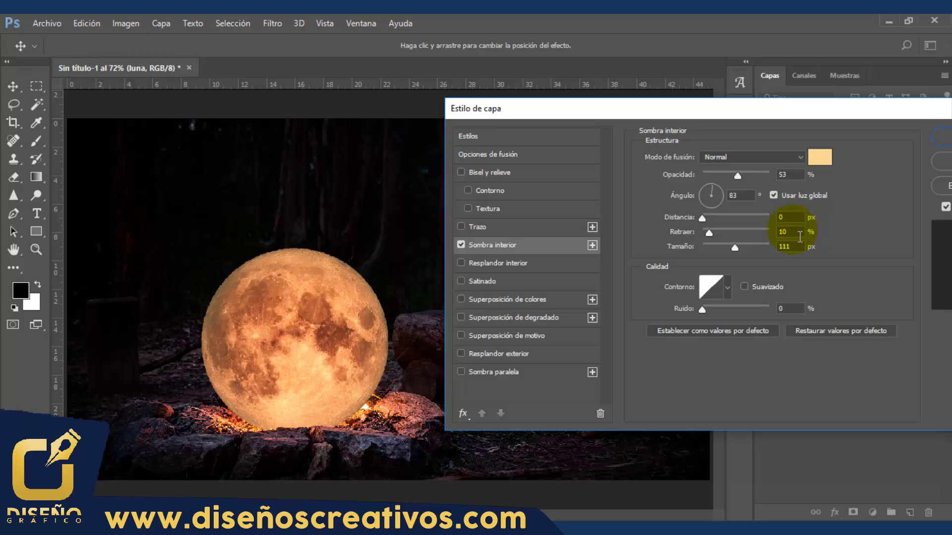
# Add an orange Resplandor exterior at 65% opacity and 243 px, then apply the layer style
pyautogui.click(498, 352)
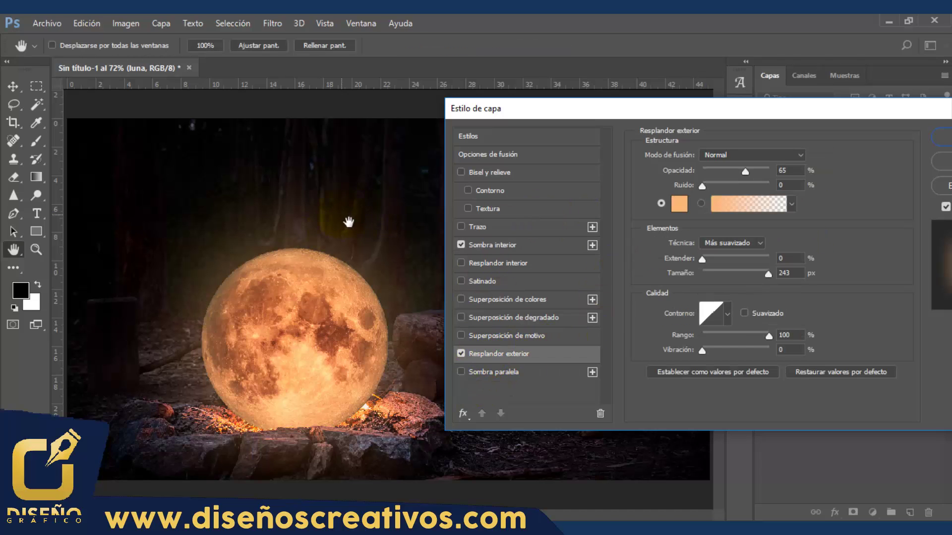
pyautogui.moveTo(764, 113); pyautogui.dragTo(787, 99)
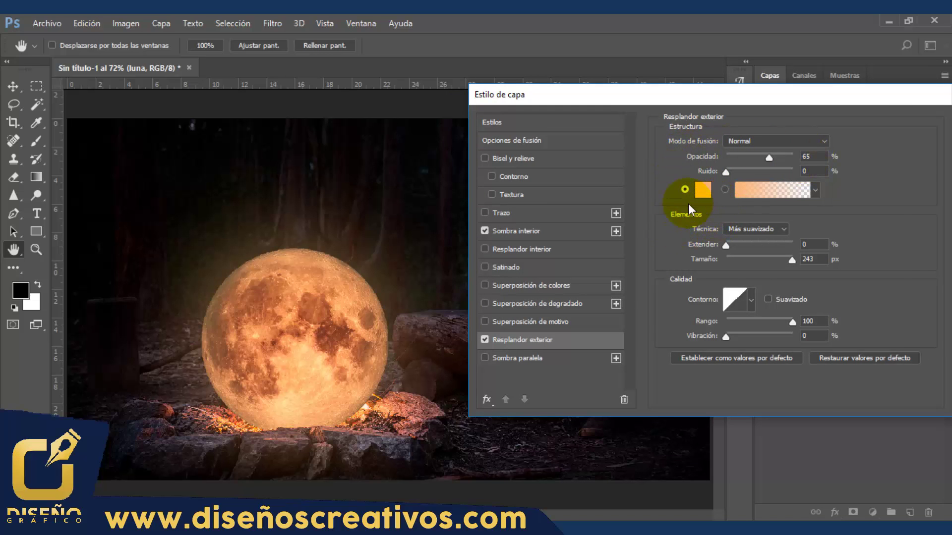
pyautogui.click(703, 190)
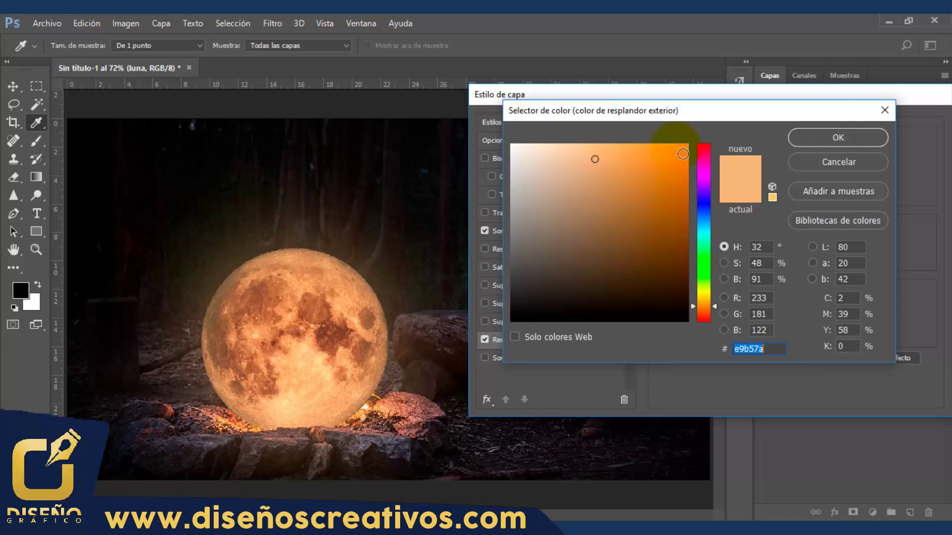
pyautogui.click(862, 135)
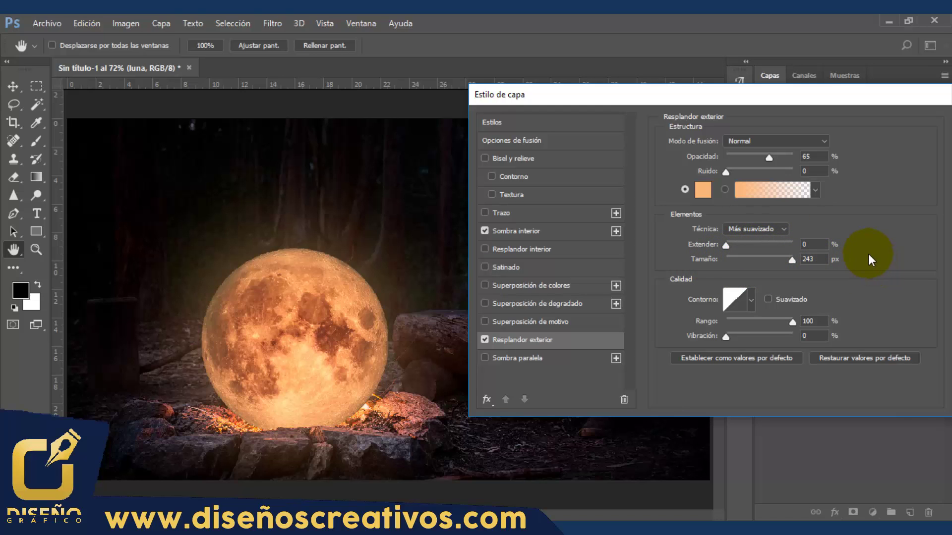
pyautogui.moveTo(905, 101); pyautogui.dragTo(636, 101)
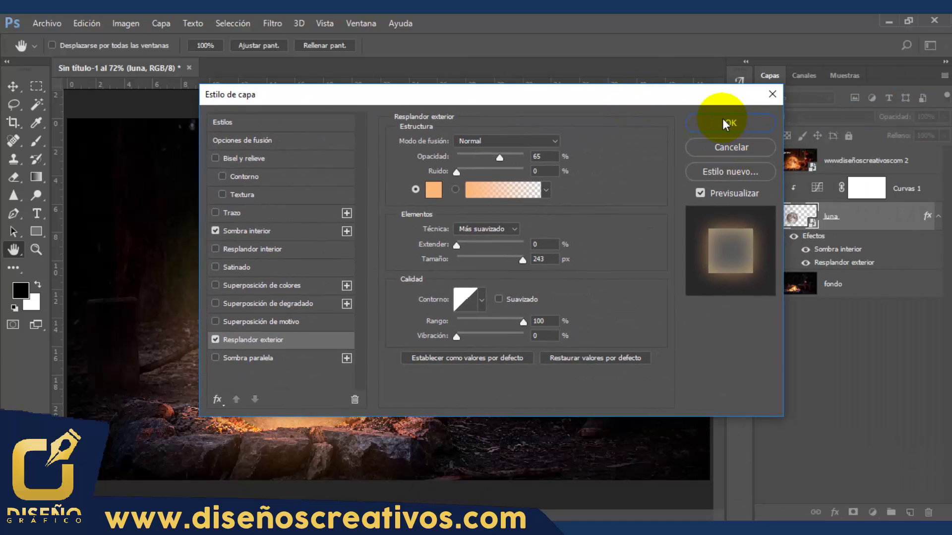
pyautogui.click(727, 124)
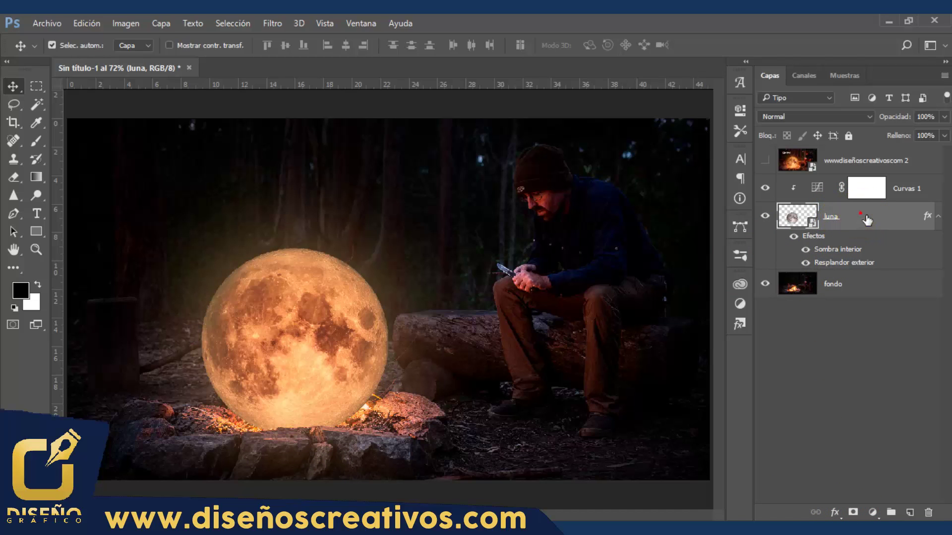
# Add a mask to luna and brush black over the front rocks to trim the moon's lower edge
pyautogui.click(860, 211)
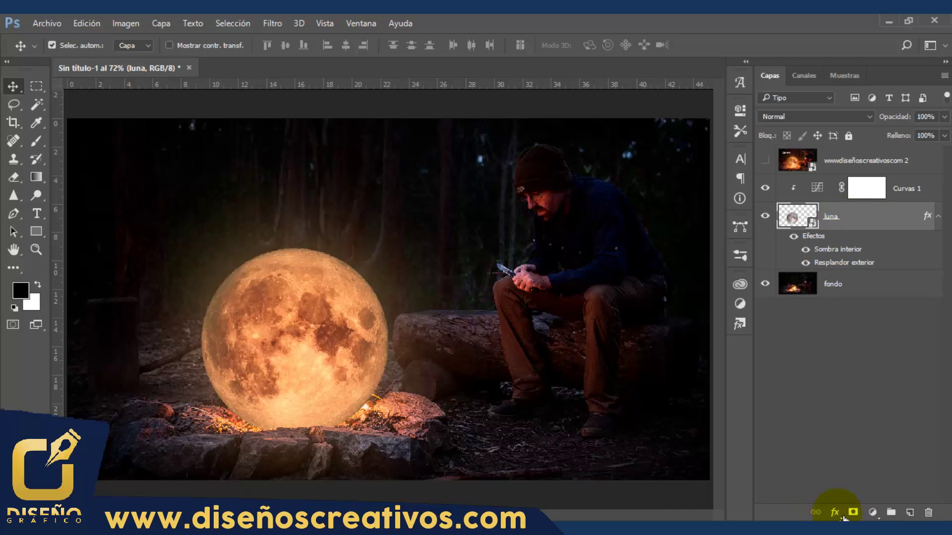
pyautogui.click(853, 512)
pyautogui.click(38, 143)
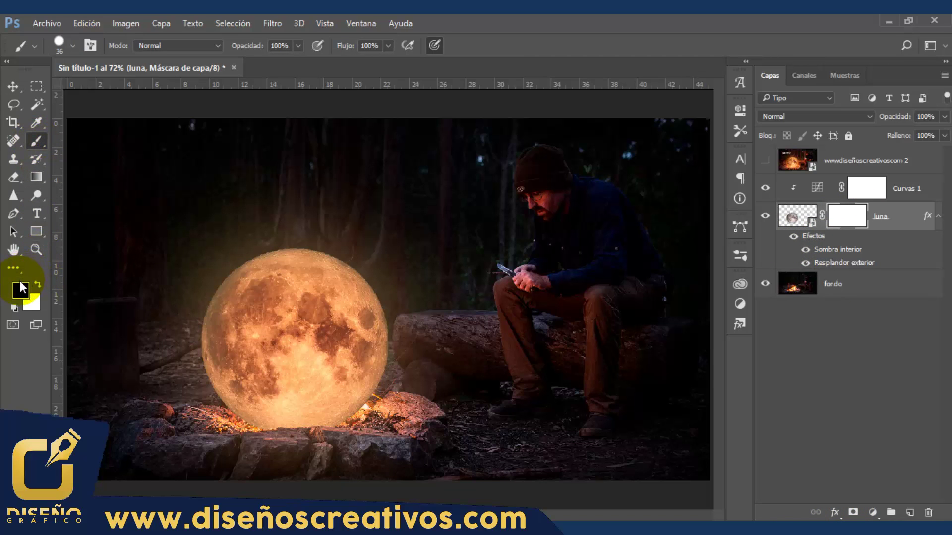
pyautogui.click(160, 449)
pyautogui.moveTo(204, 452)
pyautogui.mouseDown()
pyautogui.moveTo(251, 466)
pyautogui.moveTo(257, 454)
pyautogui.moveTo(329, 466)
pyautogui.moveTo(365, 453)
pyautogui.moveTo(397, 459)
pyautogui.moveTo(282, 466)
pyautogui.moveTo(346, 482)
pyautogui.moveTo(388, 470)
pyautogui.moveTo(136, 470)
pyautogui.moveTo(234, 453)
pyautogui.mouseUp()
pyautogui.press('v')
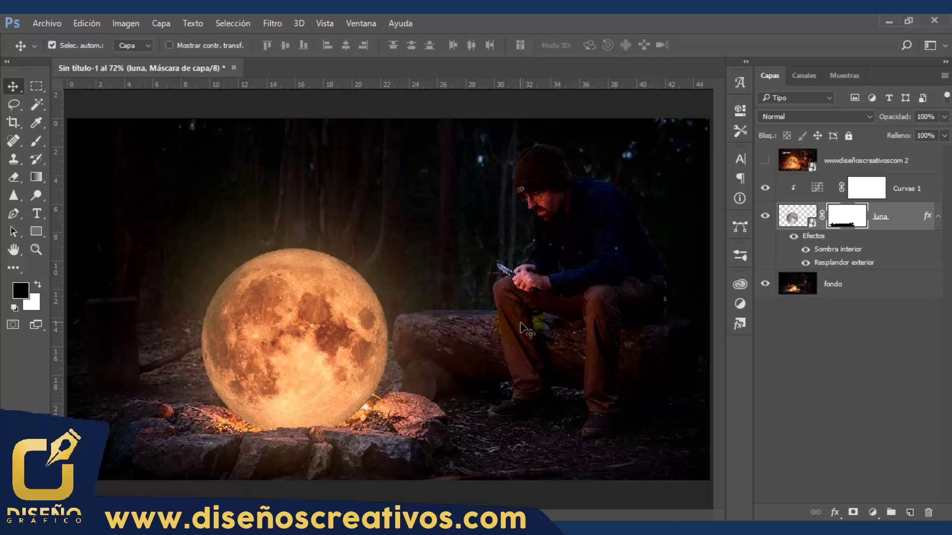
pyautogui.click(796, 214)
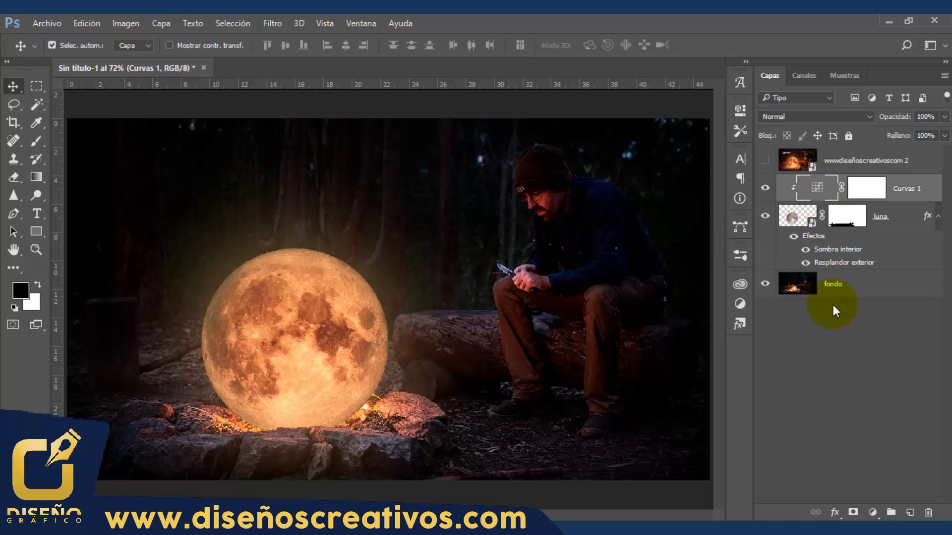
# Unclip Curvas 1 from the luna layer so its orange curve grades the entire scene
pyautogui.click(884, 168)
pyautogui.doubleClick(818, 188)
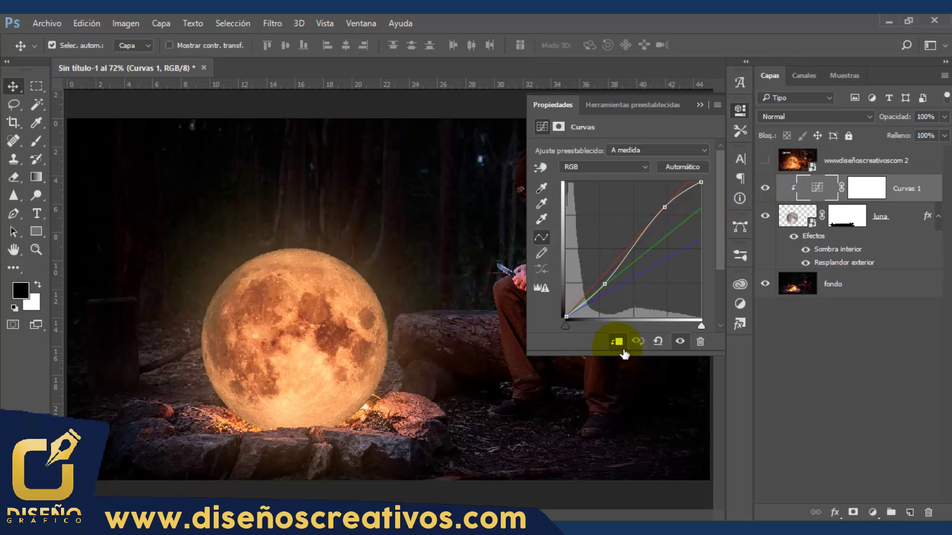
pyautogui.click(617, 341)
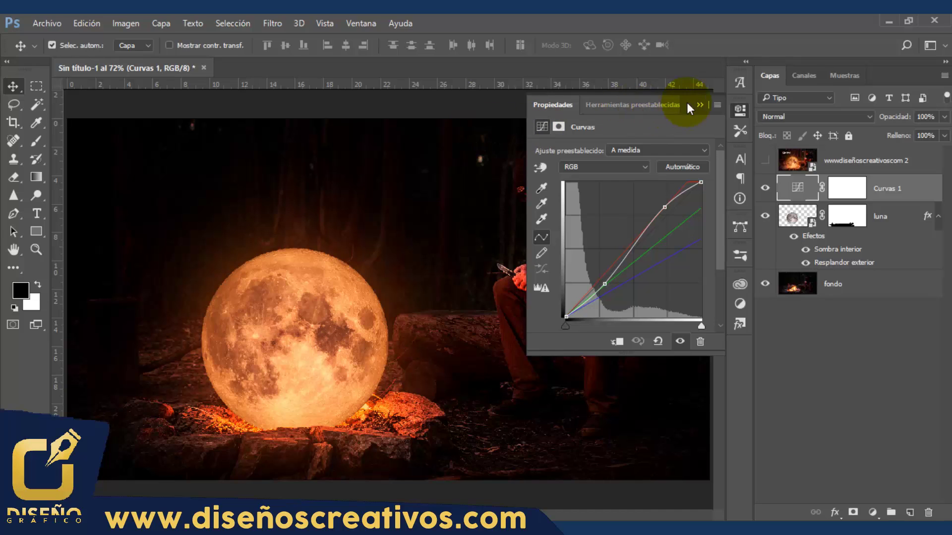
pyautogui.click(699, 105)
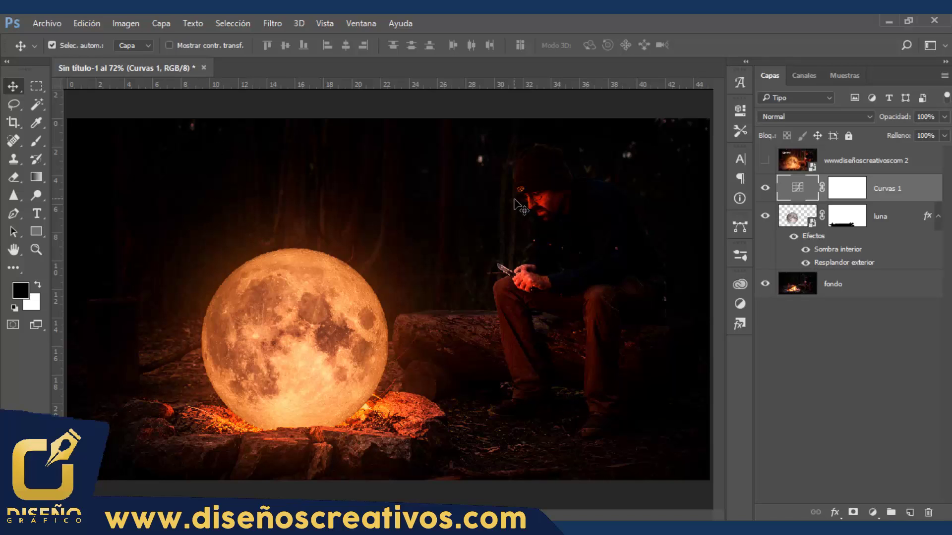
pyautogui.click(653, 343)
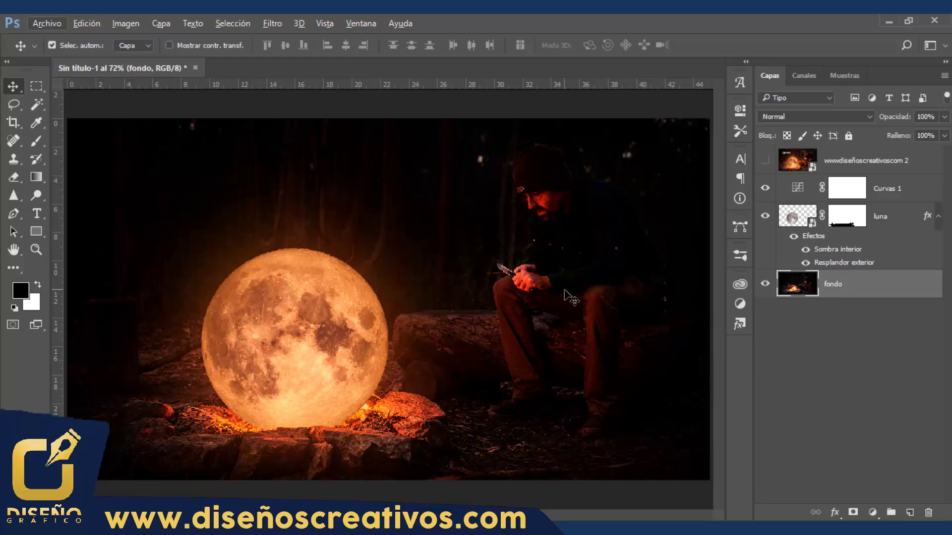
# Add a Niveles 1 Levels layer above fondo with its midtones raised to about 1.55
pyautogui.scroll(-1, 570, 298)
pyautogui.scroll(-1, 569, 296)
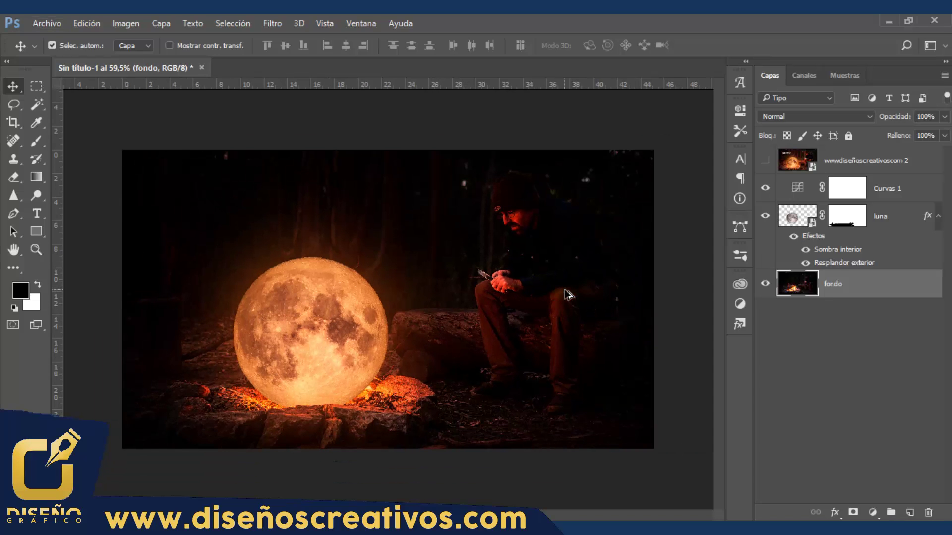
pyautogui.click(785, 297)
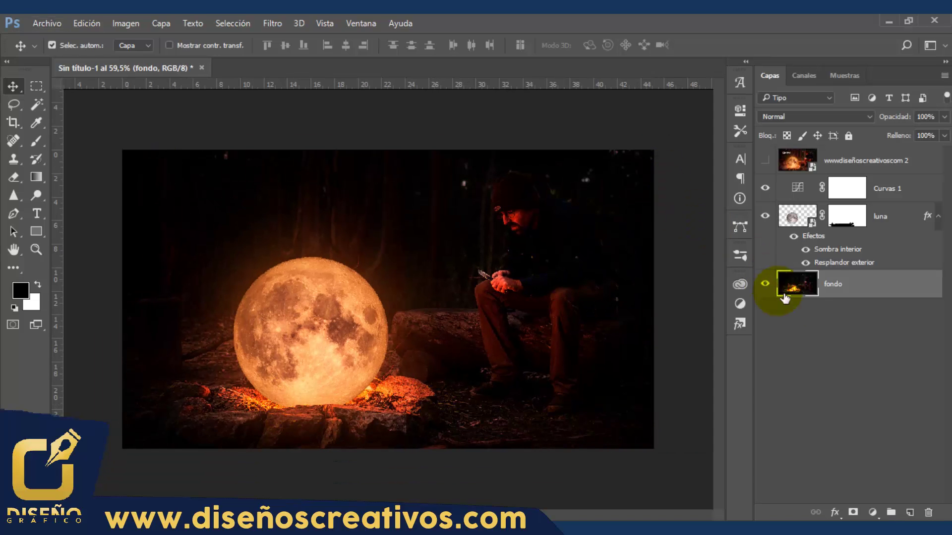
pyautogui.rightClick(880, 284)
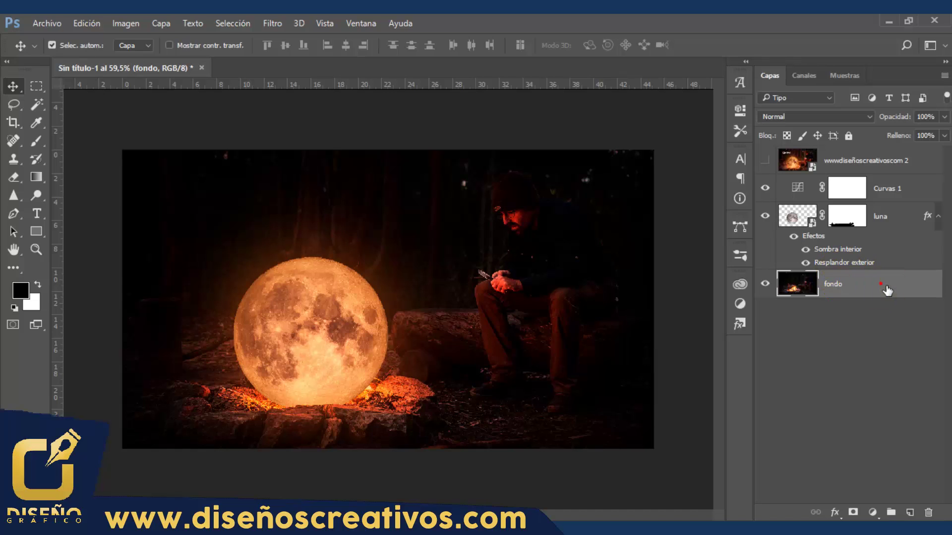
pyautogui.click(872, 512)
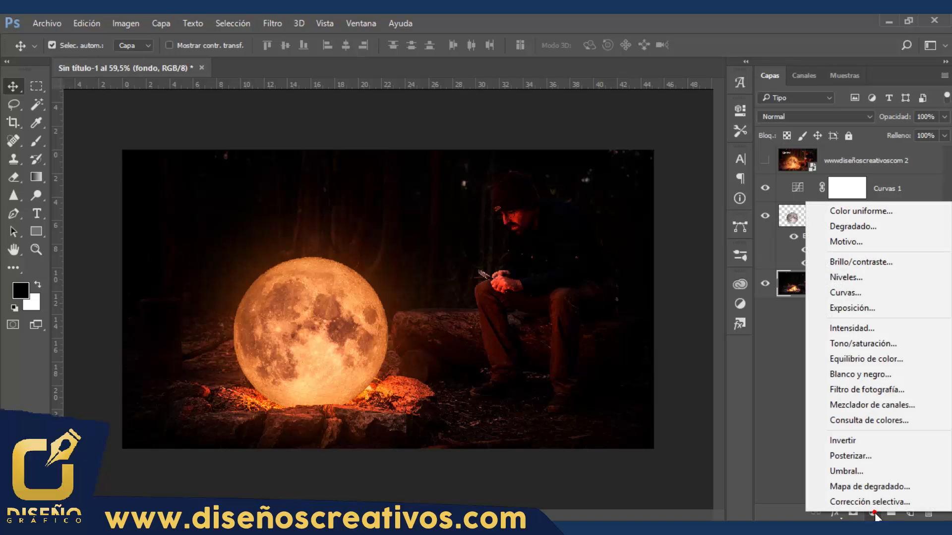
pyautogui.click(862, 278)
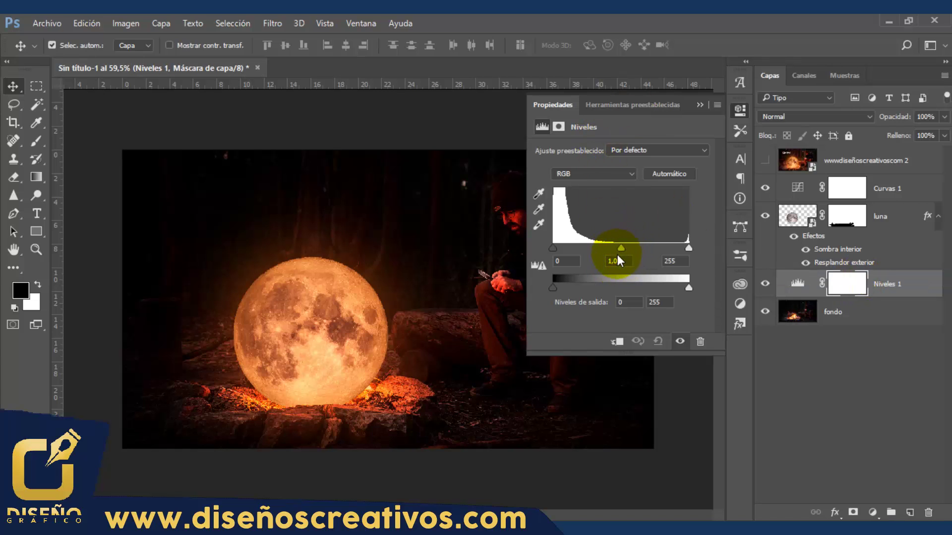
pyautogui.moveTo(620, 249); pyautogui.dragTo(619, 249)
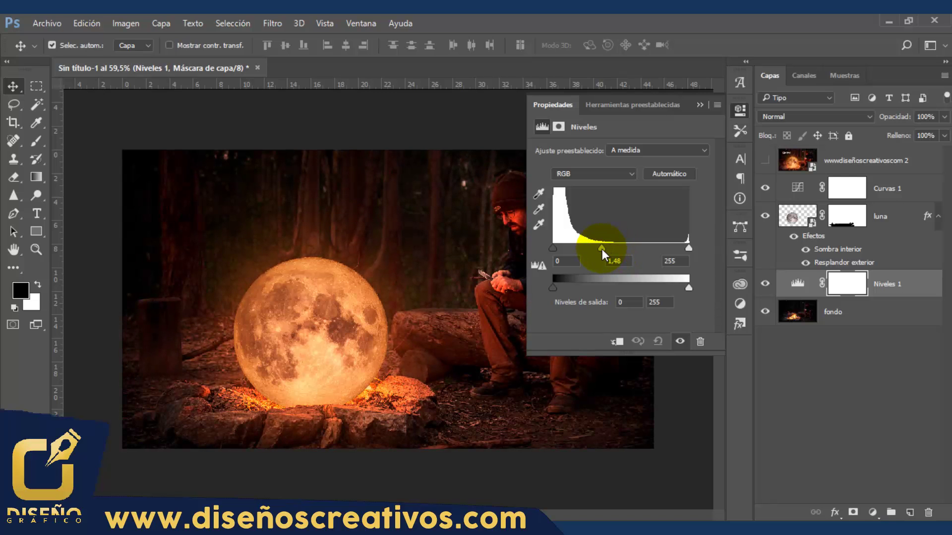
pyautogui.moveTo(601, 249); pyautogui.dragTo(599, 249)
pyautogui.press('Return')
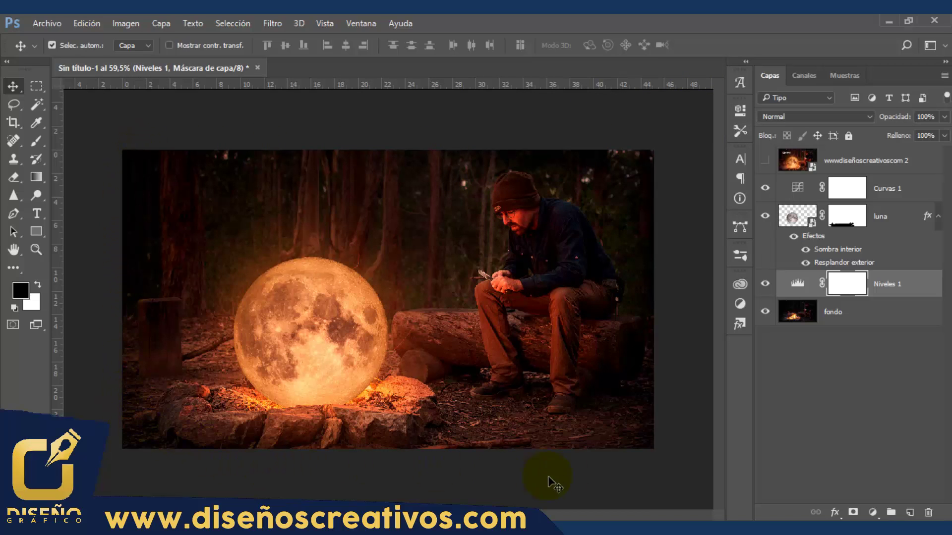
pyautogui.click(664, 149)
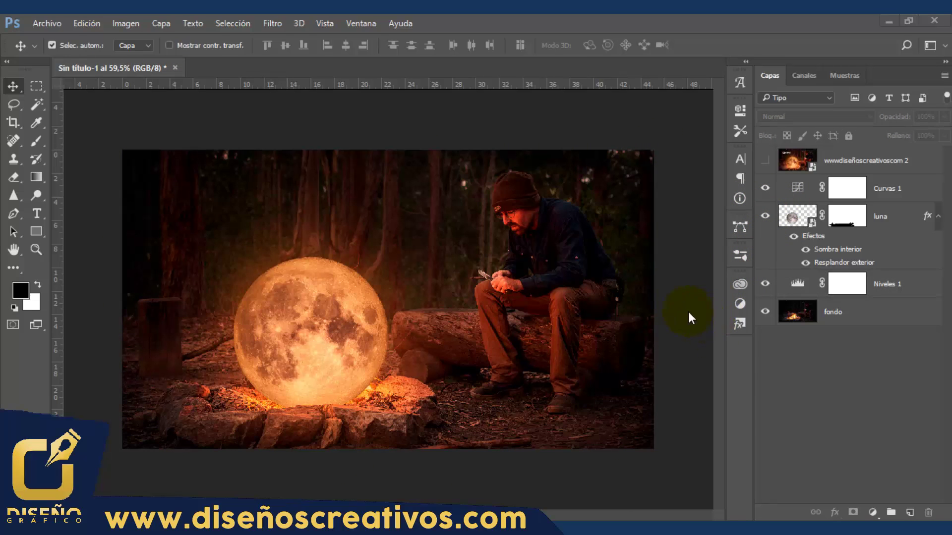